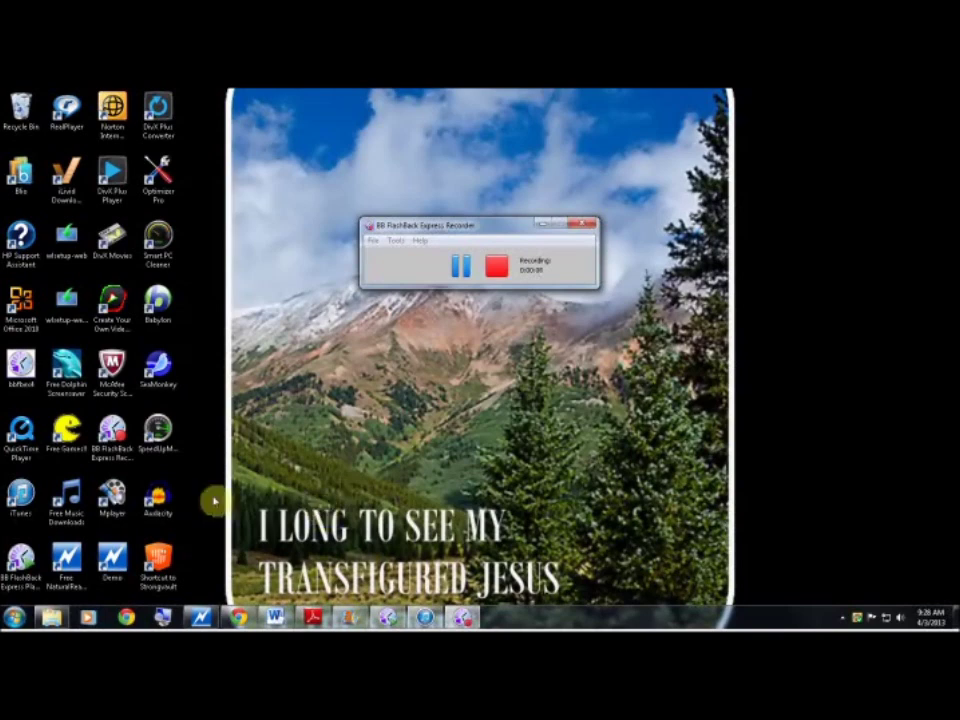
Launch Audacity and close the Welcome dialog, leaving an empty 44100 Hz project.
left_click(158, 497)
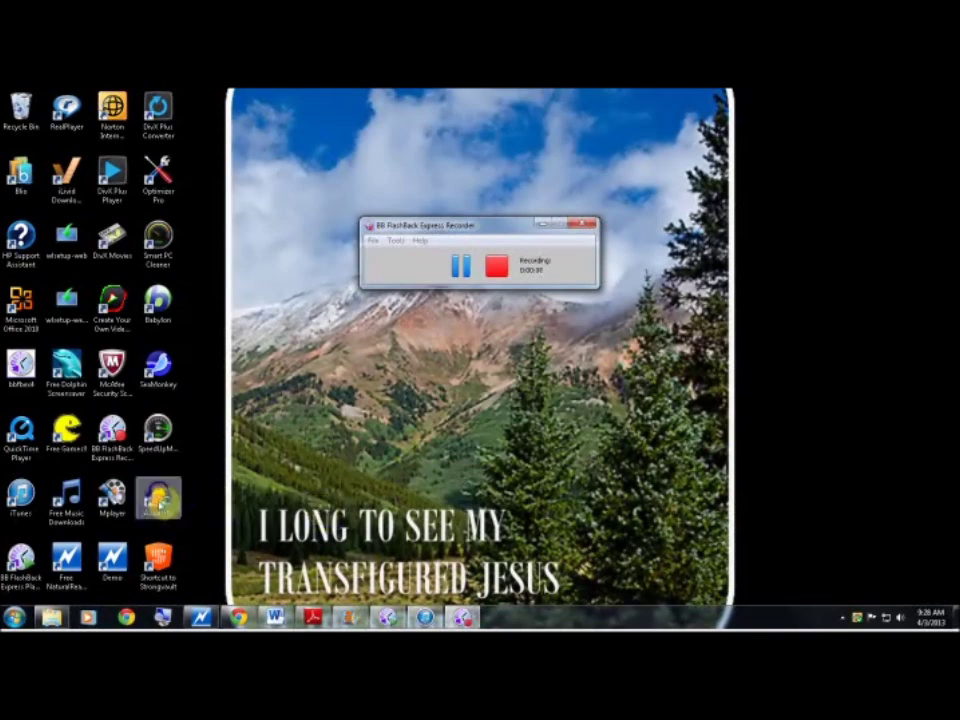
left_click(158, 497)
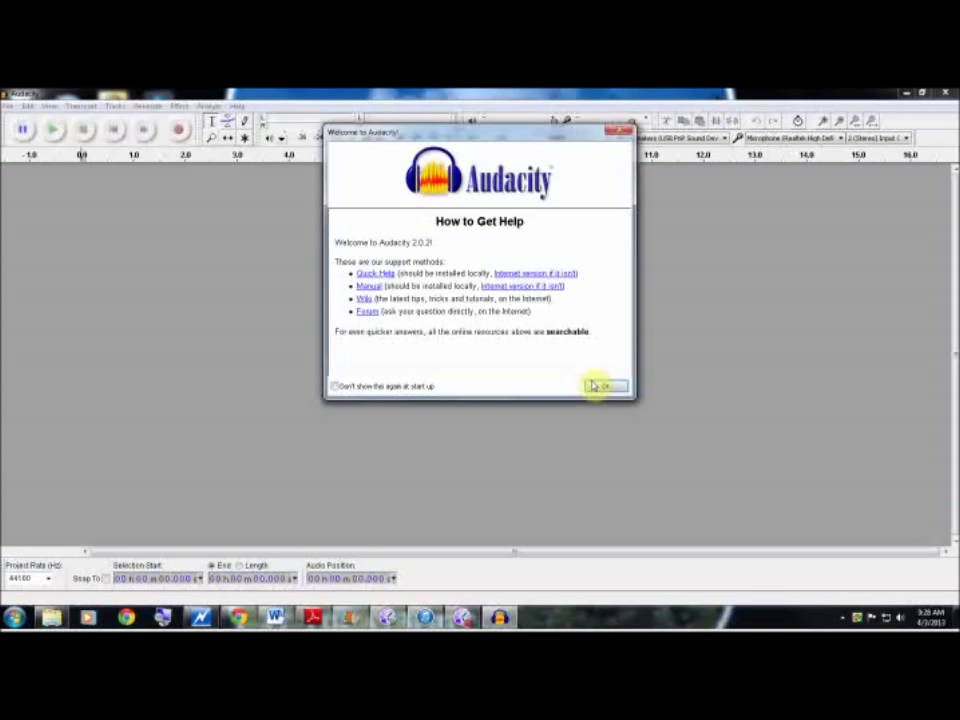
left_click(601, 383)
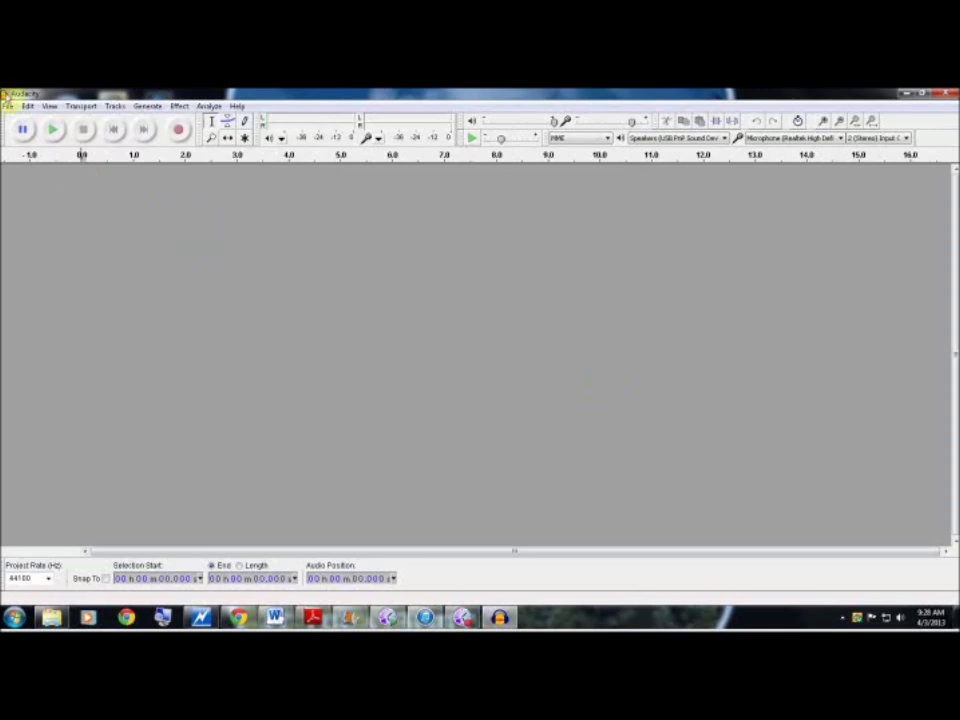
left_click(9, 106)
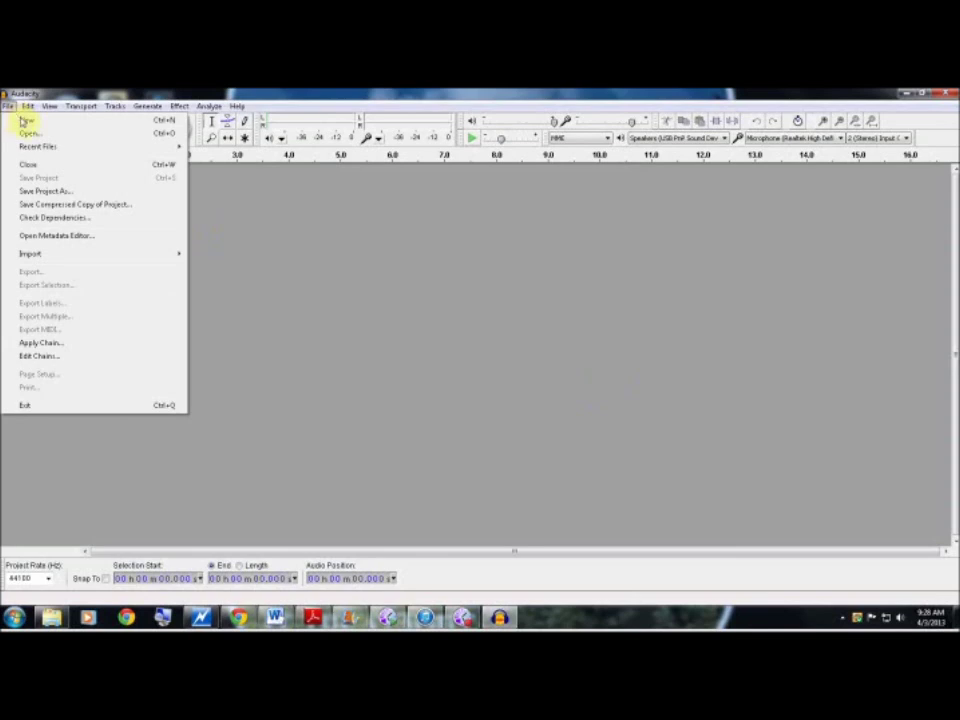
Import the first Downloads MP3, 'Don't take your love away', as a stereo track.
left_click(29, 133)
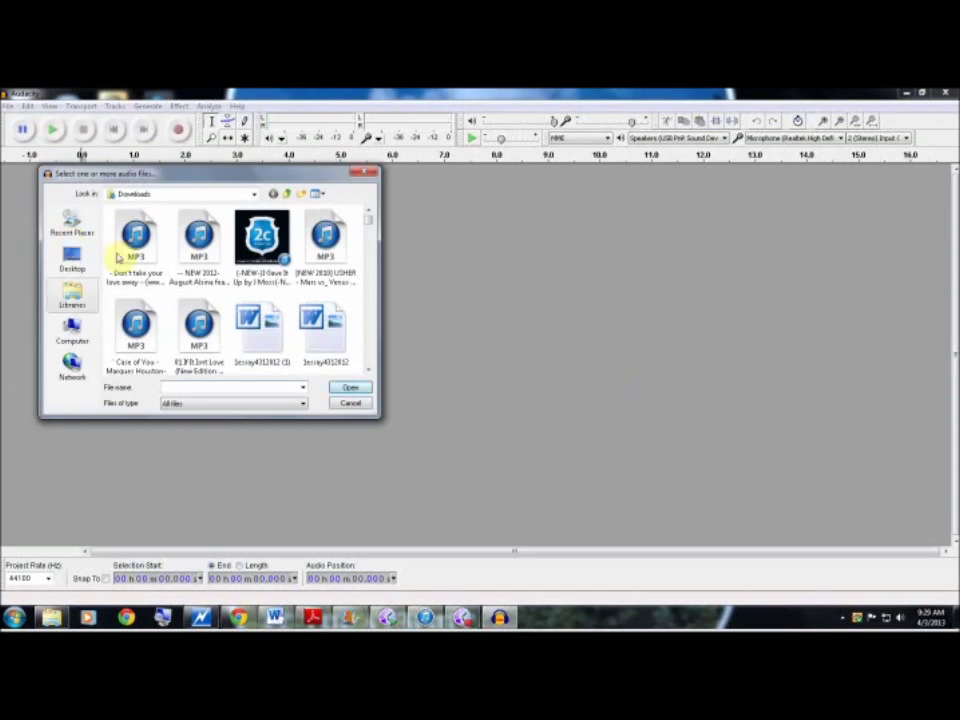
left_click(117, 256)
double_click(117, 256)
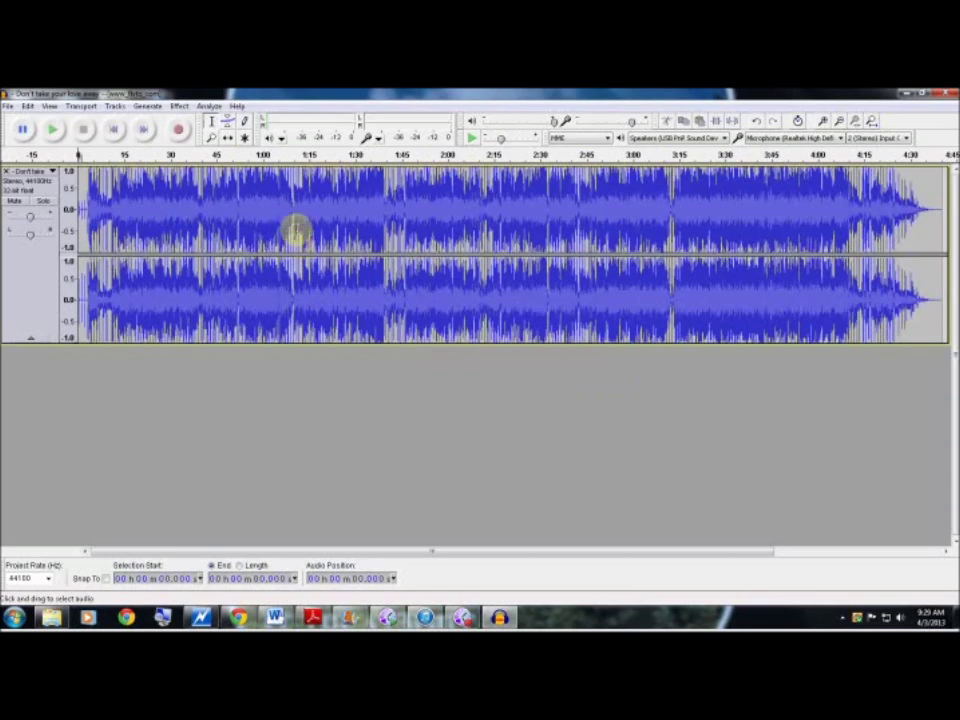
Select the song from about 1:10 to 1:41 and play it back to audition it.
left_click(299, 230)
left_click_drag(299, 230, 392, 233)
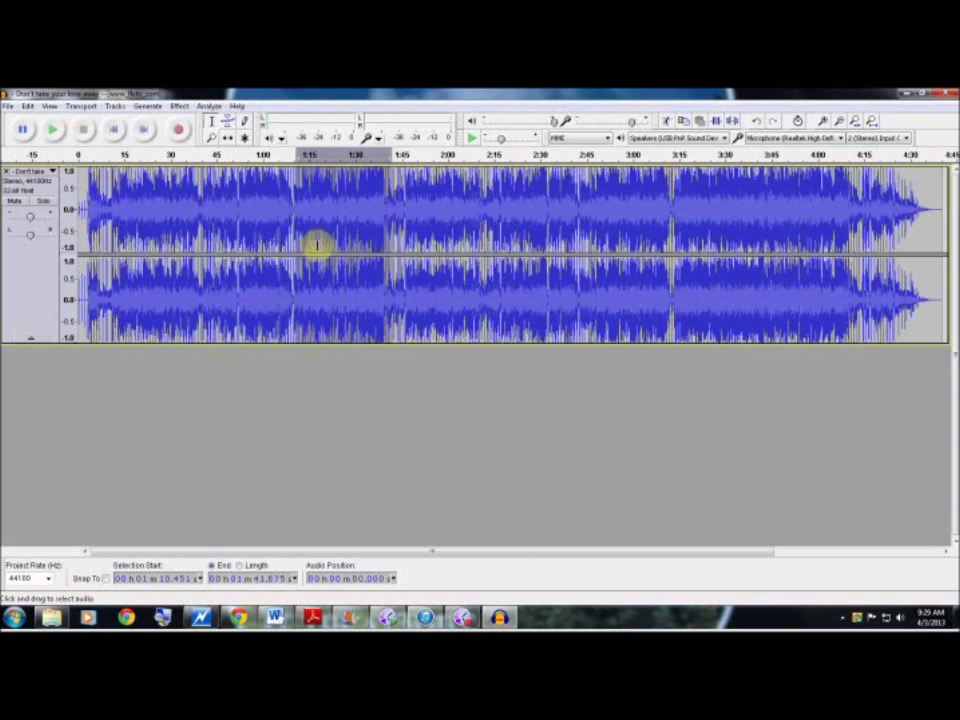
key("space")
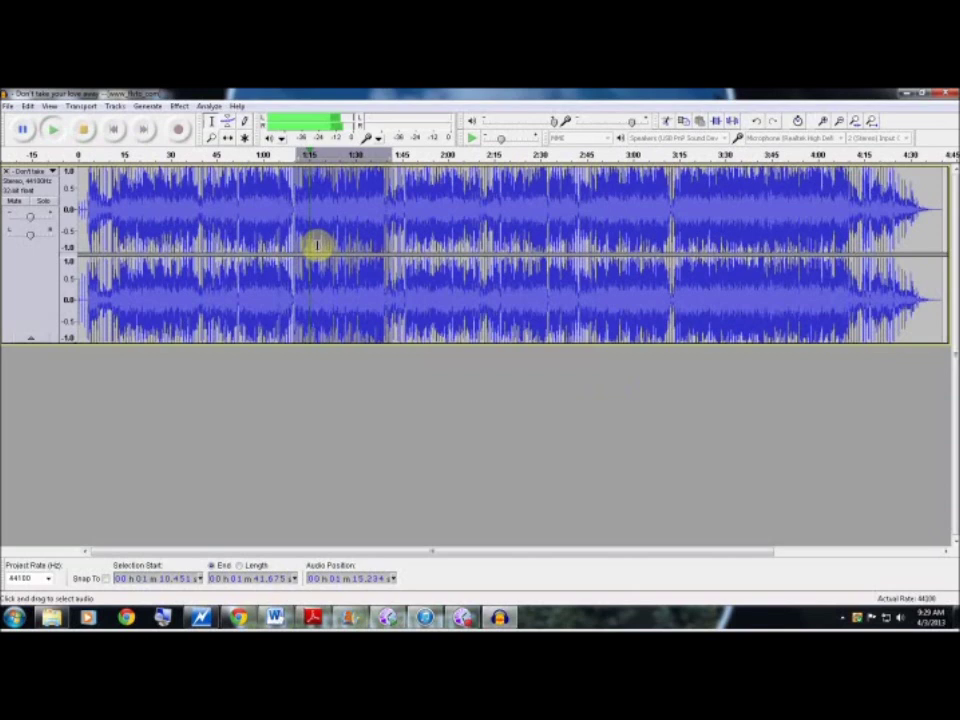
key("space")
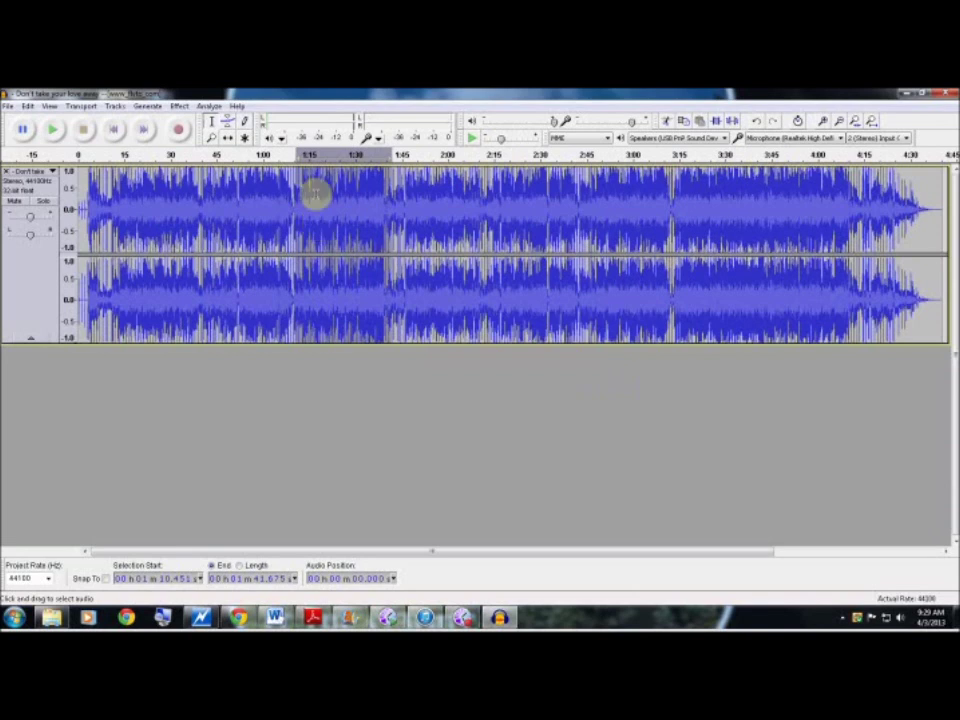
left_click(228, 137)
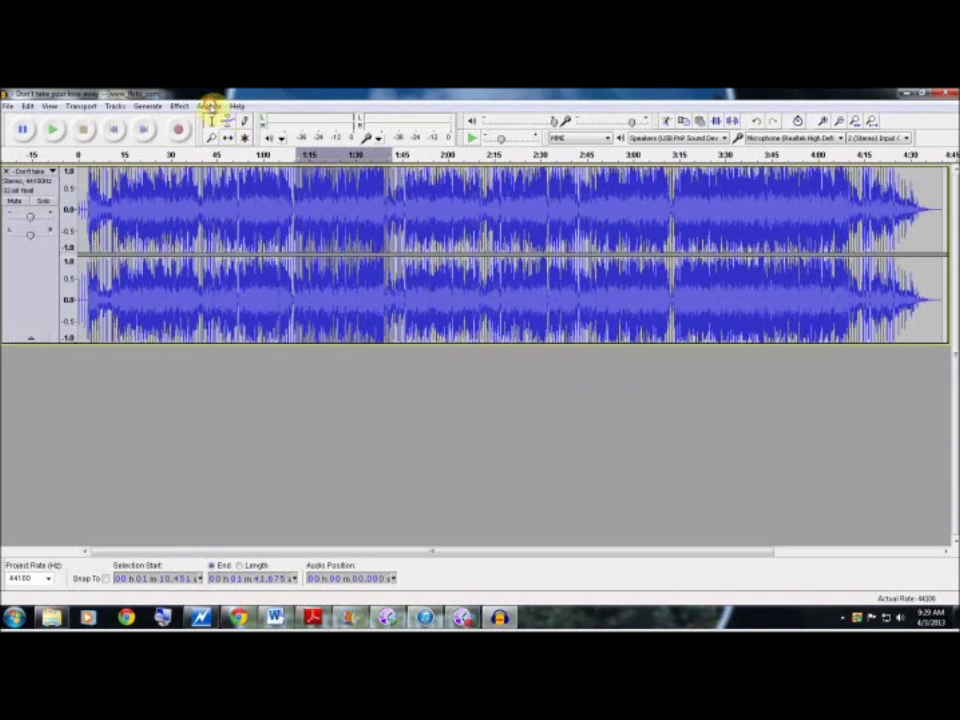
left_click(209, 106)
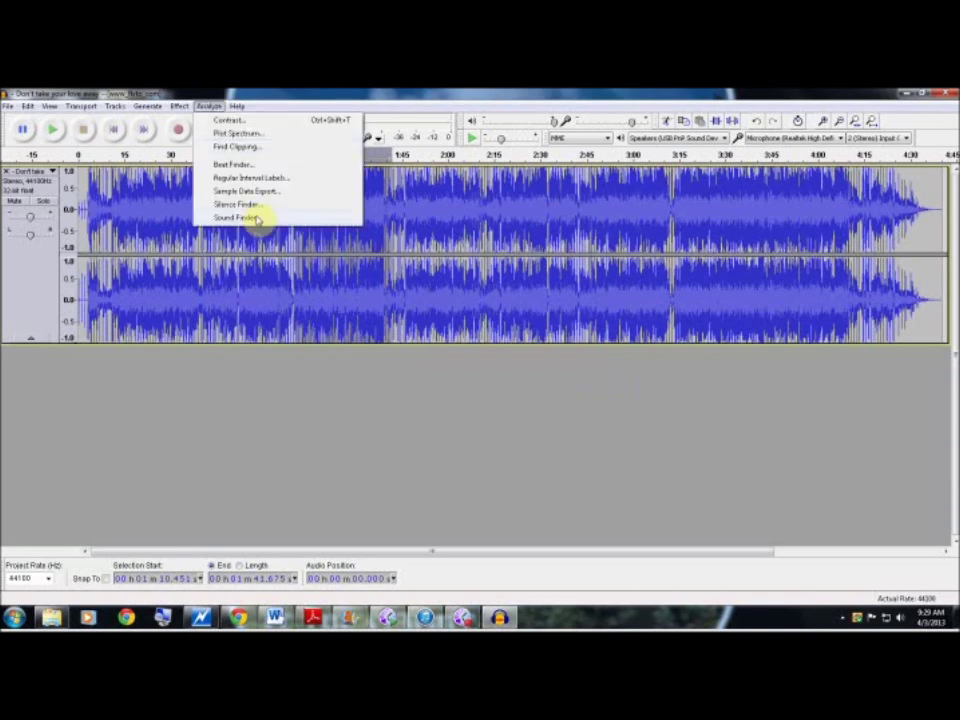
Run Sound Finder on the selection to create a region label spanning 1:10–1:41.
left_click(257, 218)
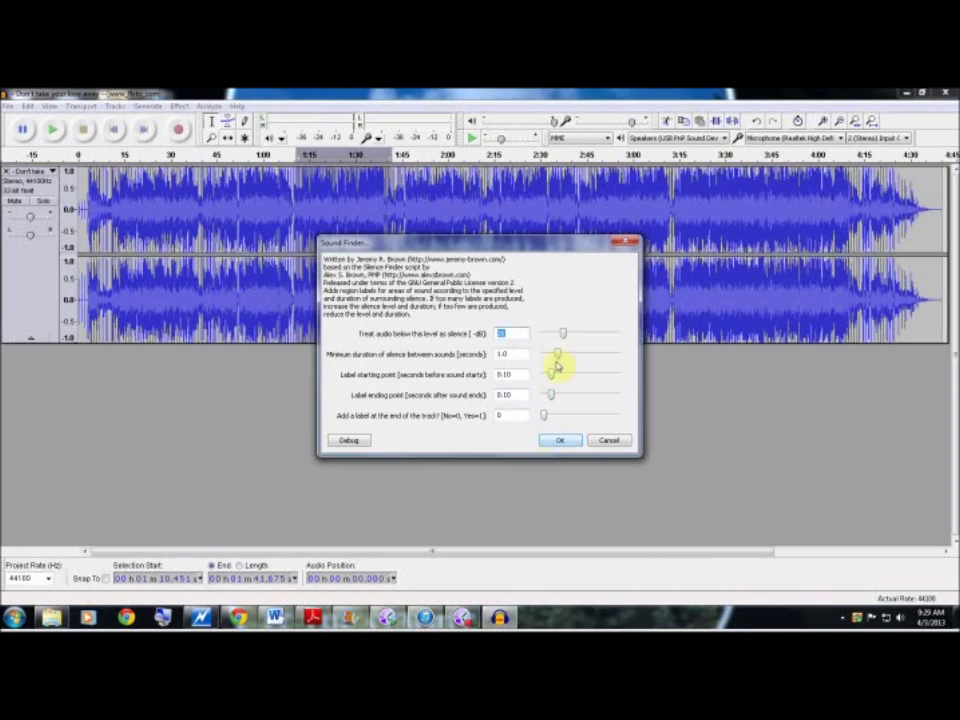
left_click(551, 442)
left_click(557, 441)
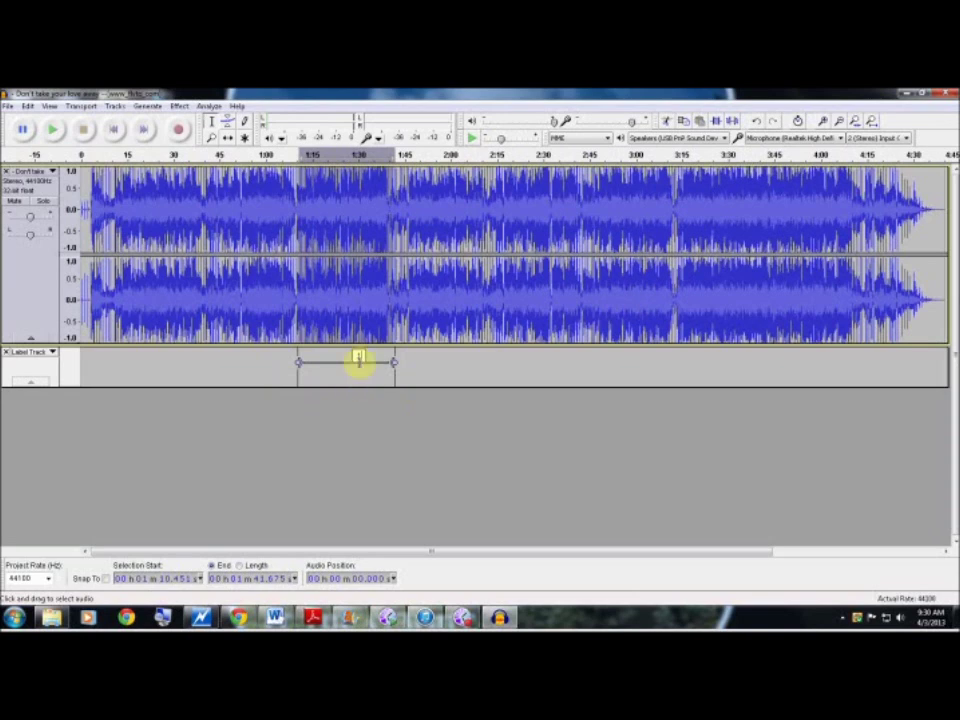
left_click(360, 362)
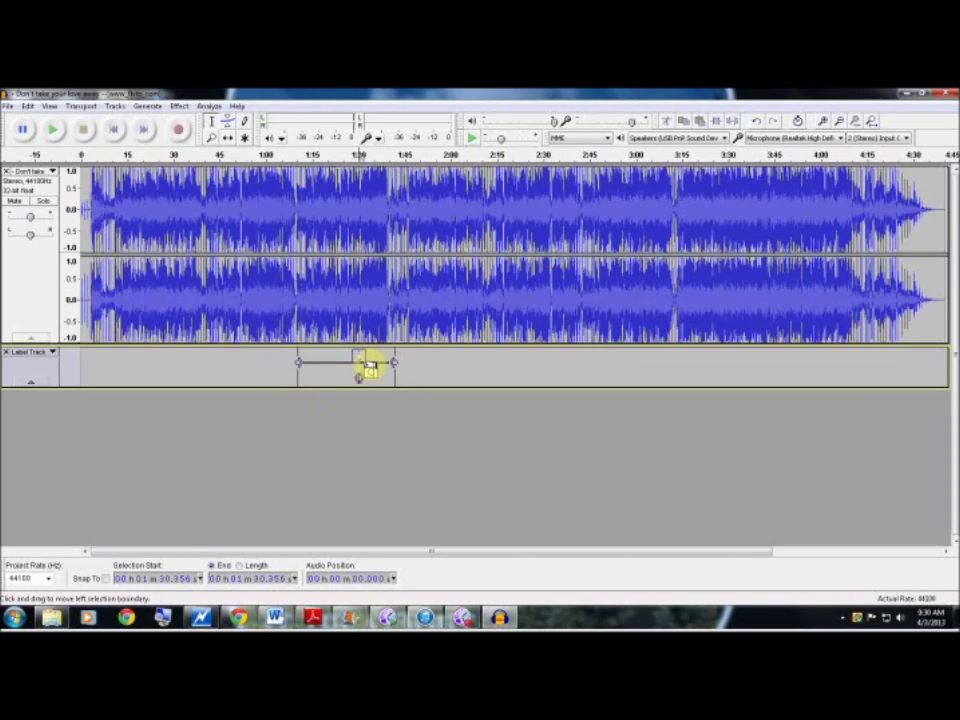
Rename the 1:10–1:41 region label to 'Chorus1'.
type("Chorus")
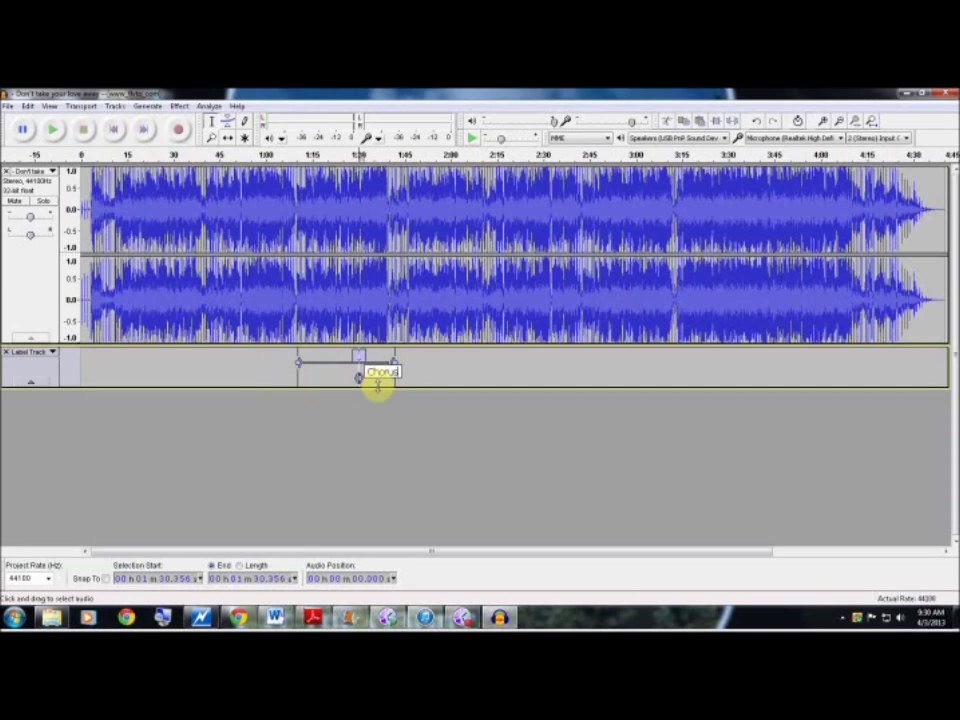
left_click(416, 366)
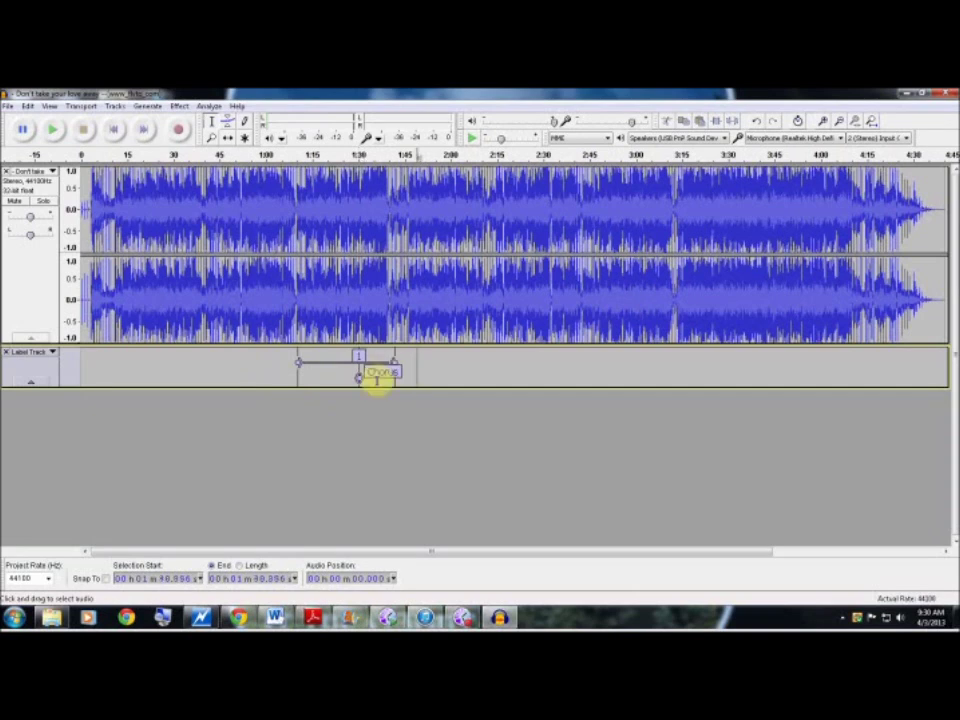
left_click(376, 377)
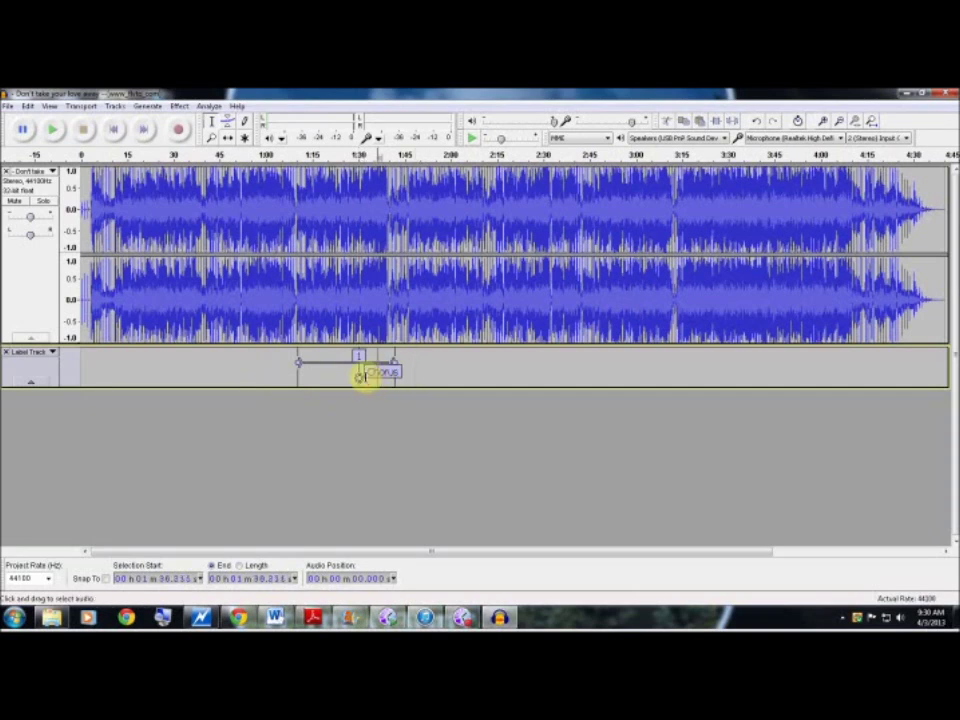
left_click_drag(364, 377, 366, 377)
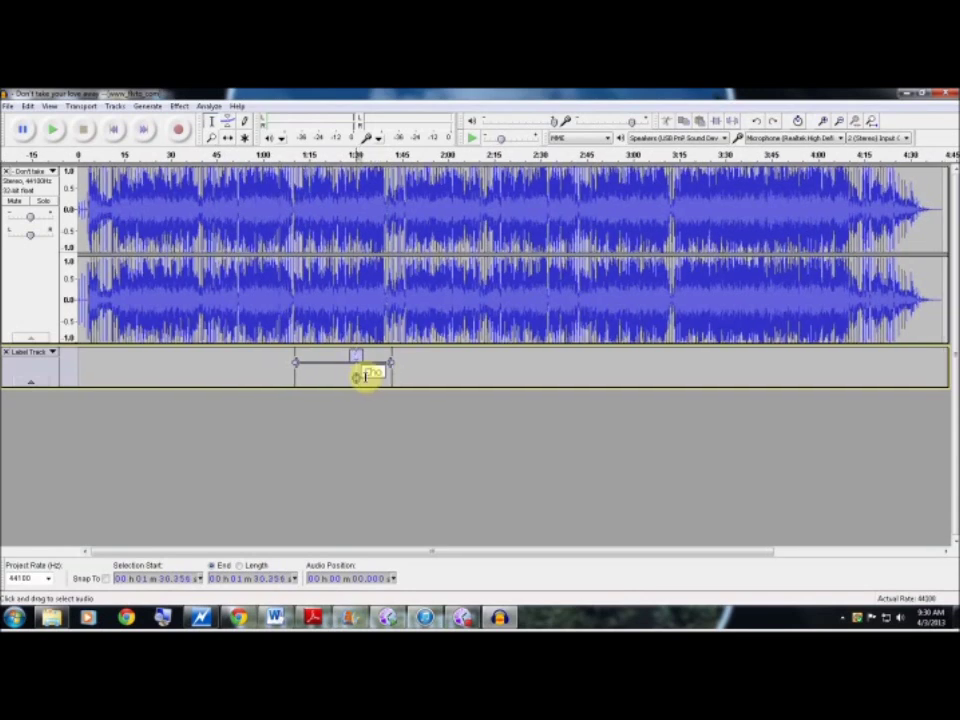
key("BackSpace")
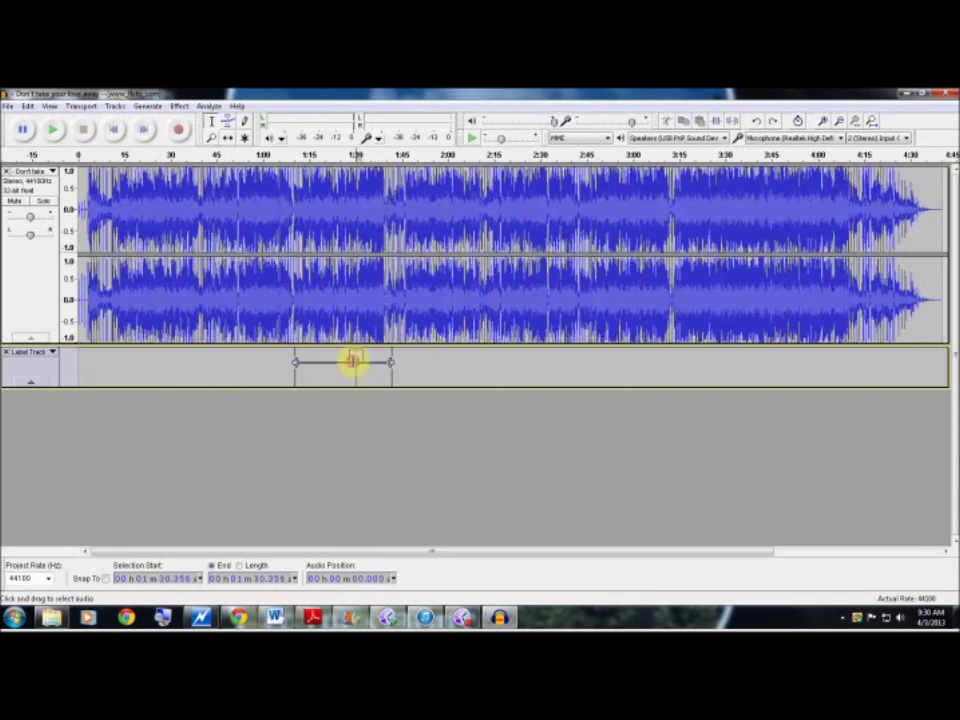
left_click(353, 361)
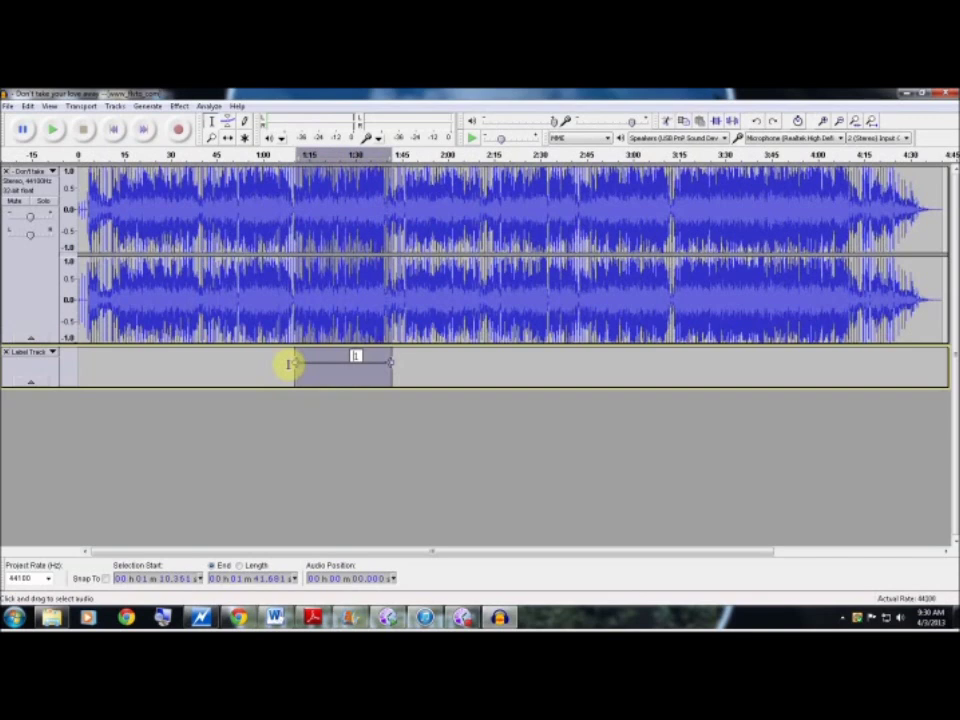
type("Ch1")
type("orus")
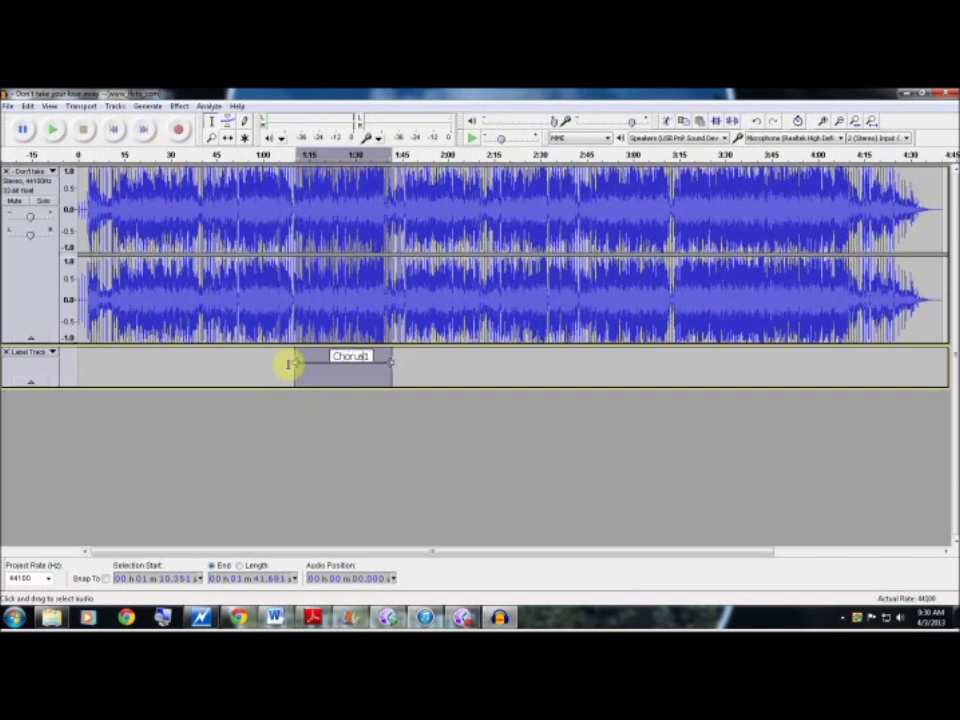
left_click(408, 374)
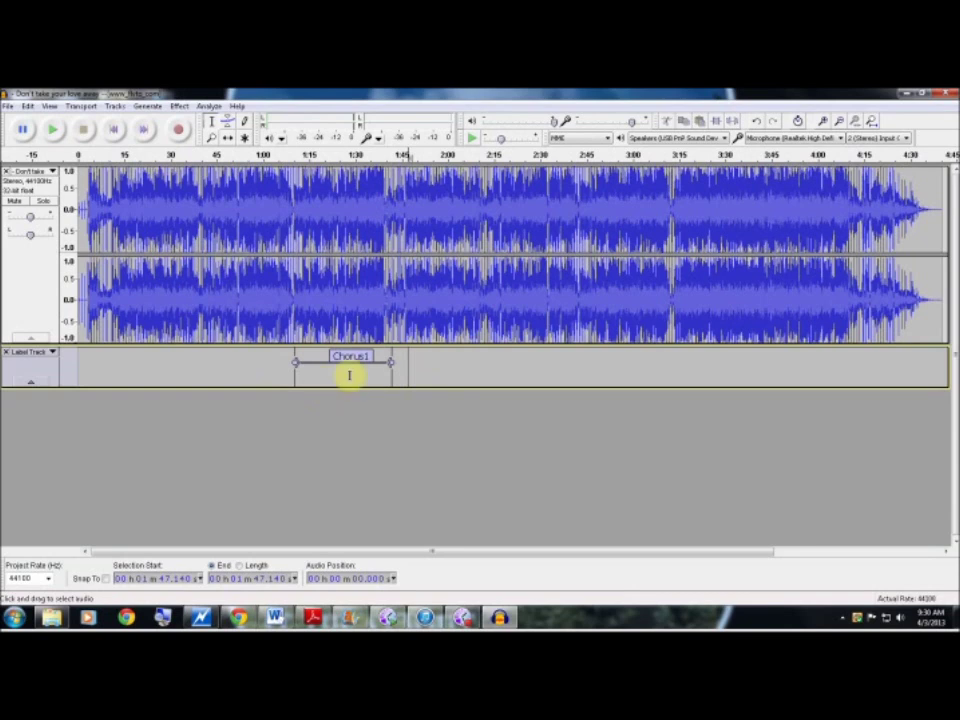
left_click(390, 290)
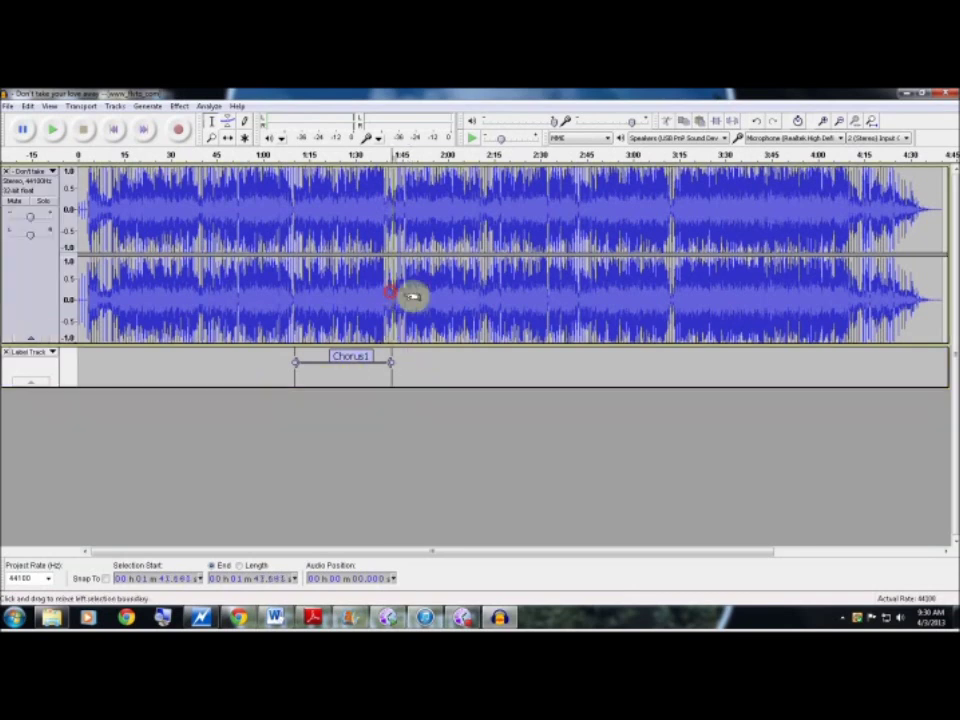
Select the audio after Chorus1 and run Sound Finder to add a second label track.
left_click_drag(412, 295, 577, 317)
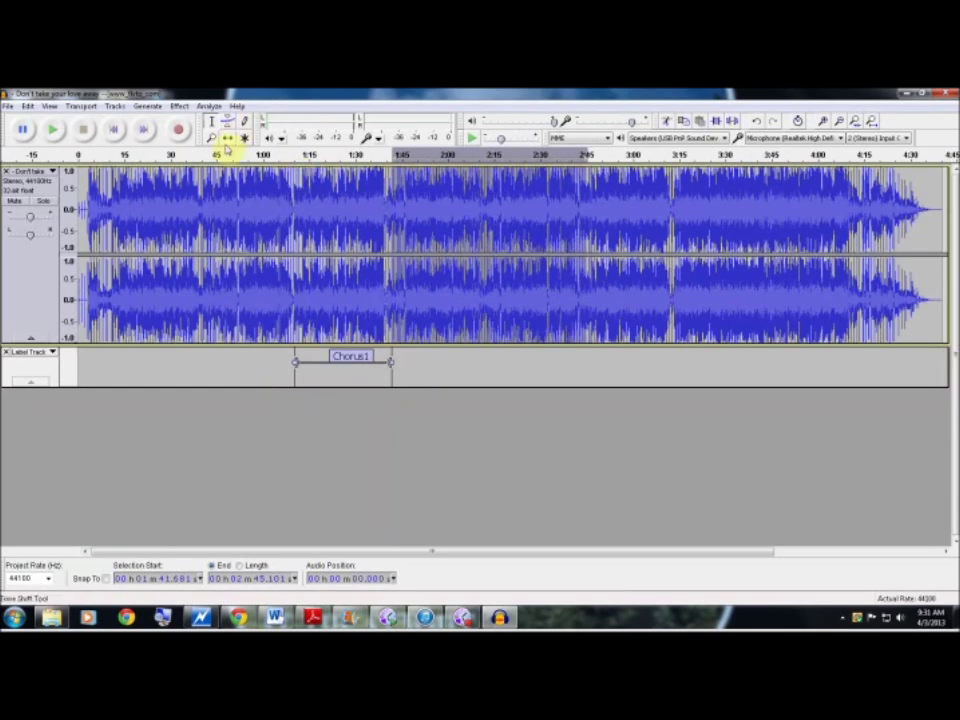
left_click(212, 117)
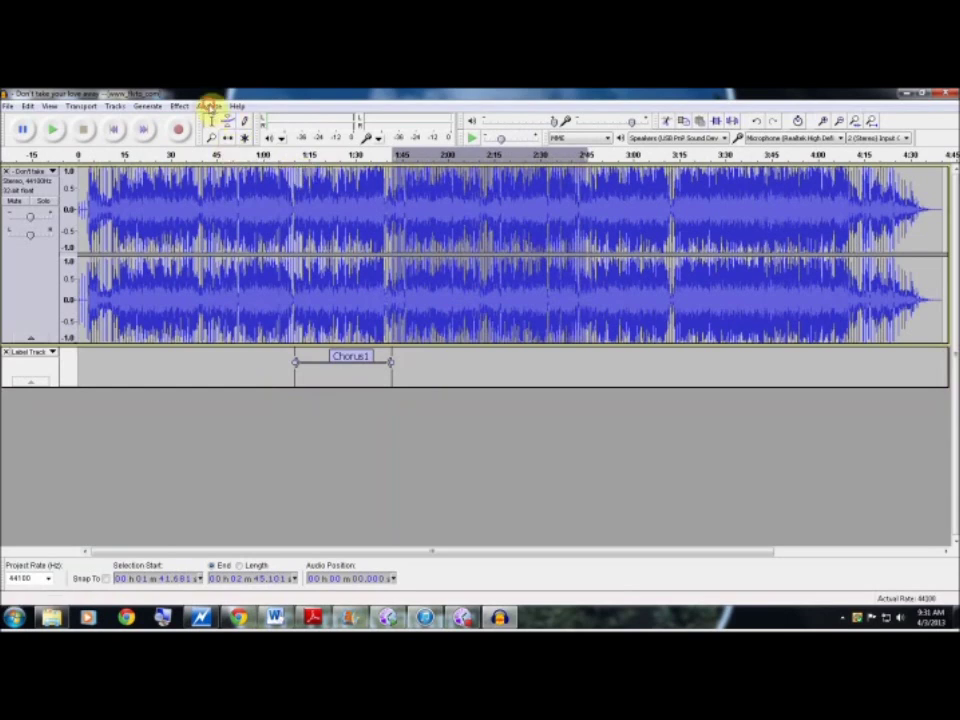
left_click(209, 106)
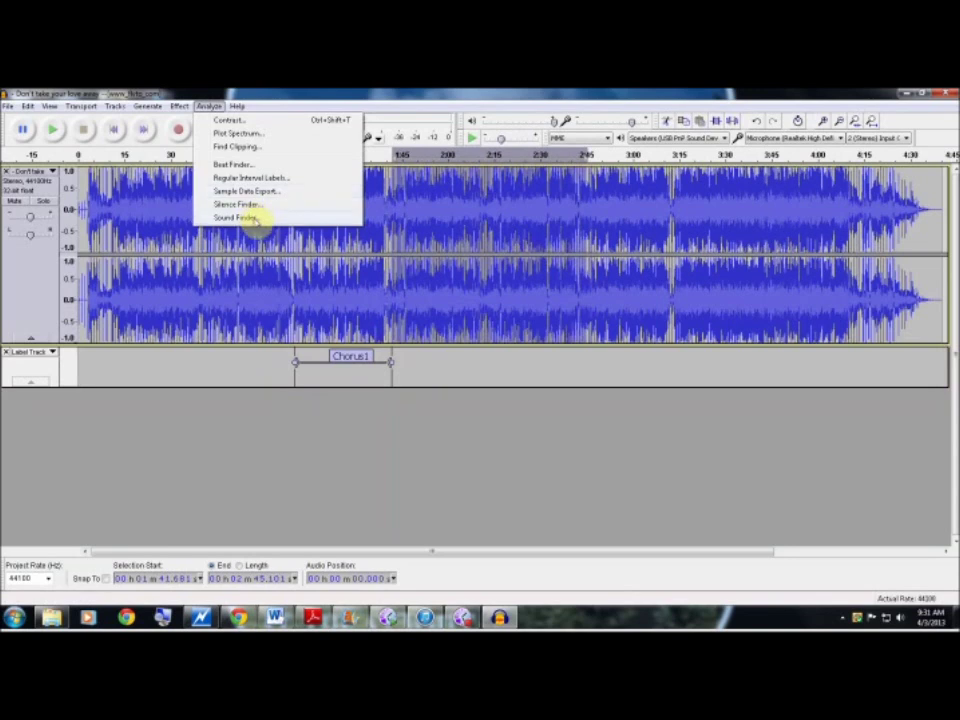
left_click(253, 218)
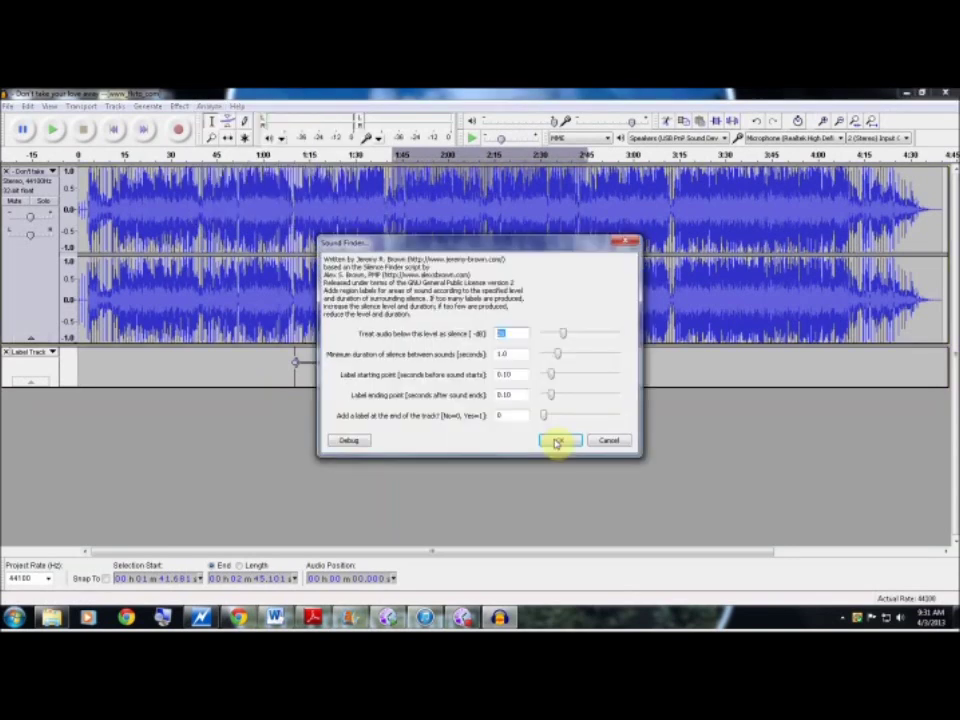
left_click(555, 442)
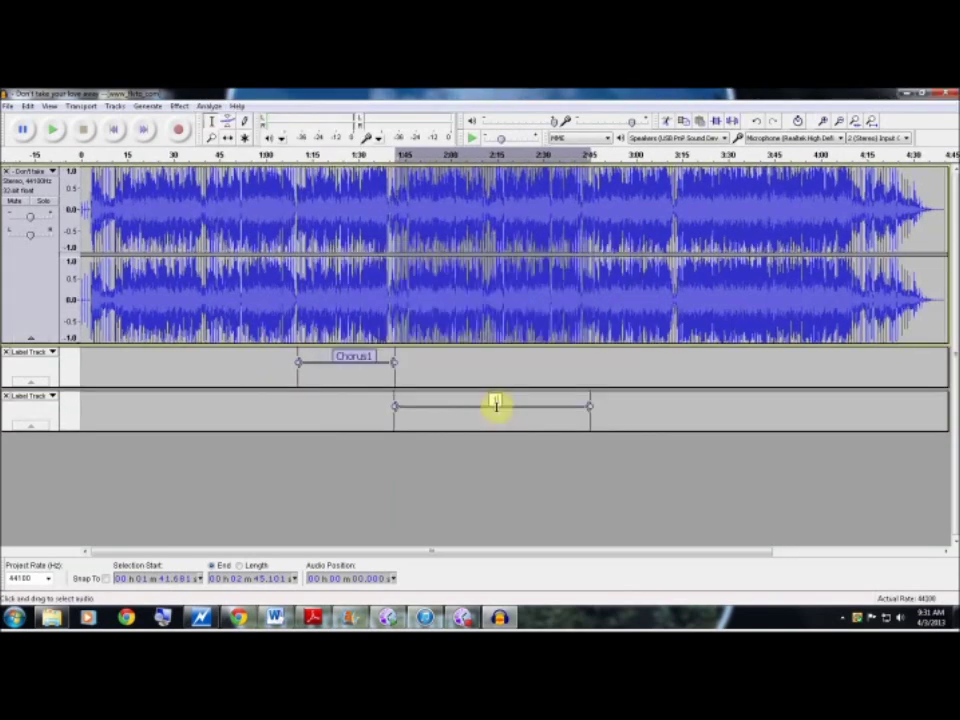
Name the new label over about 1:41–2:45 'Verse 21'.
left_click(494, 402)
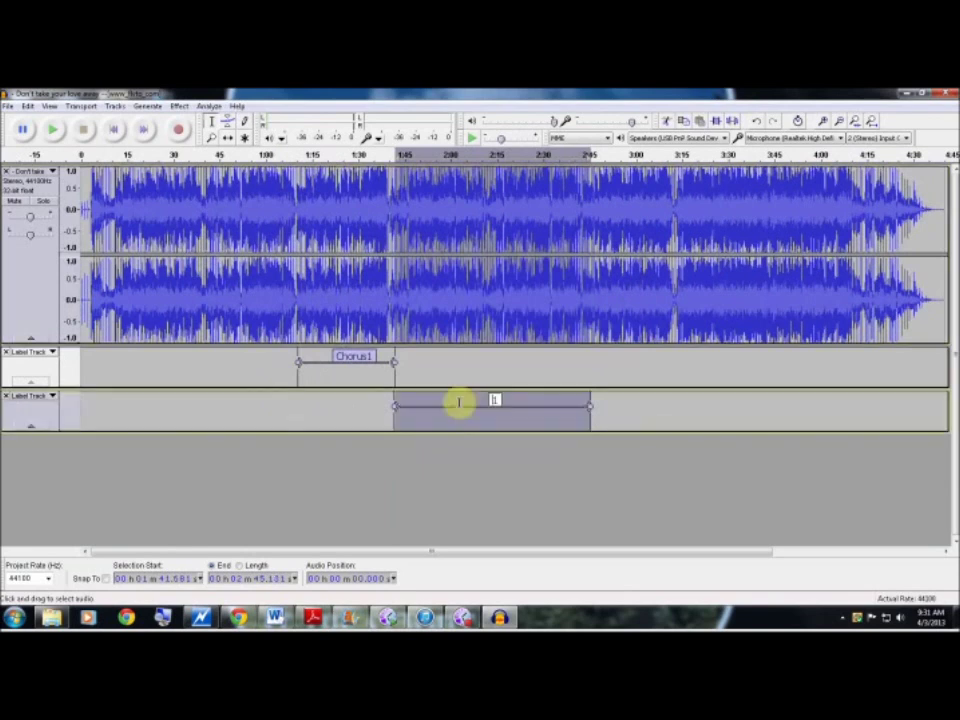
type("Verse 1")
key("BackSpace")
type("2")
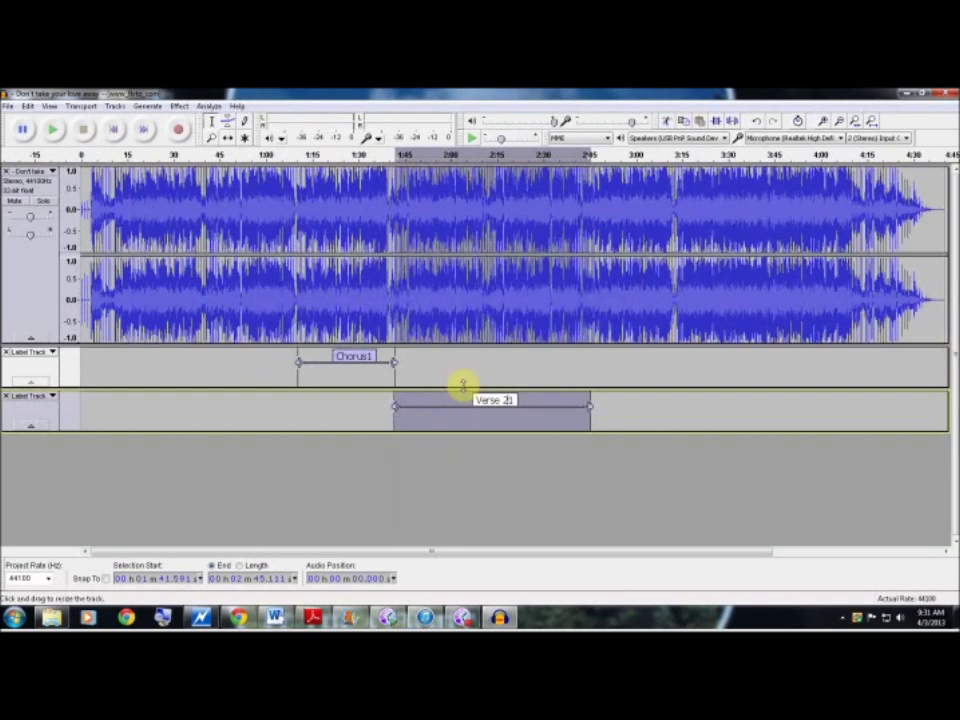
left_click(217, 400)
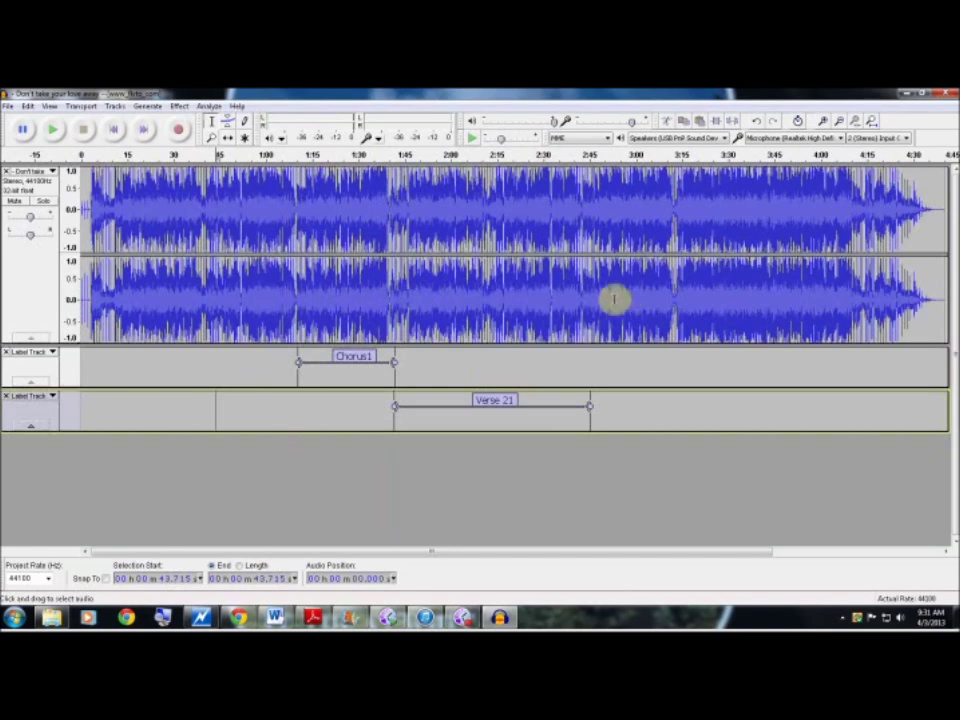
left_click_drag(838, 313, 802, 313)
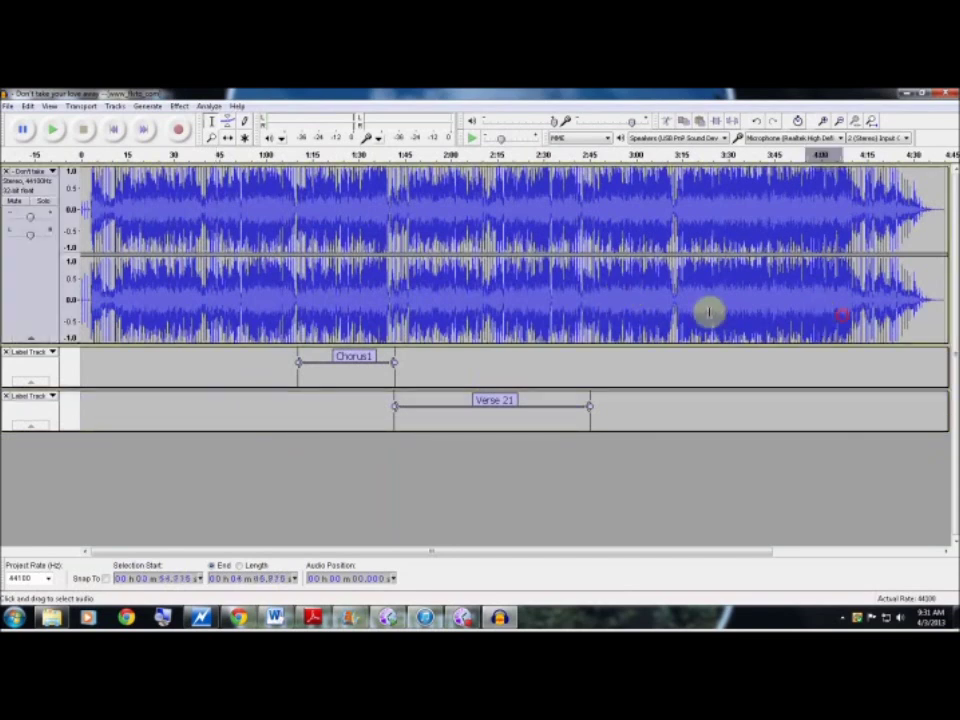
left_click_drag(708, 313, 682, 320)
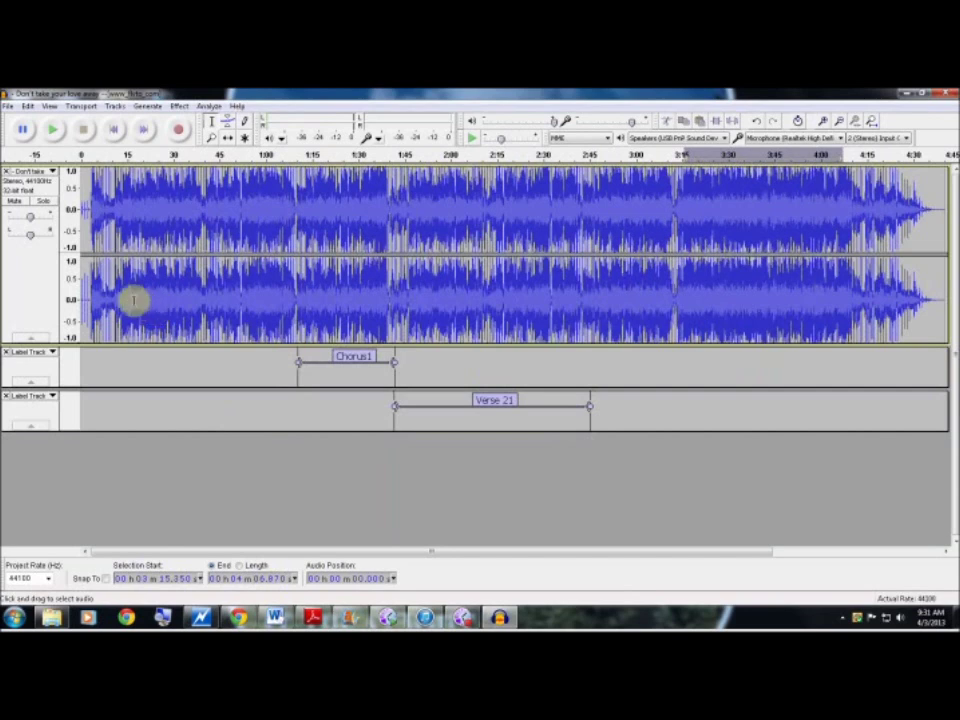
left_click(131, 298)
left_click_drag(228, 305, 193, 302)
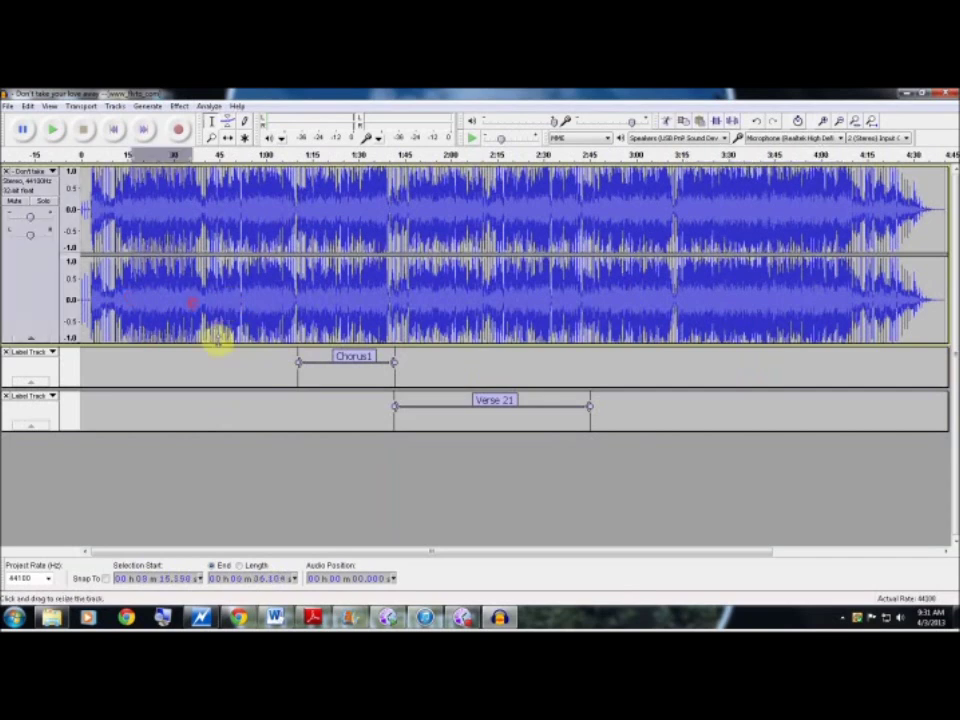
left_click(184, 416)
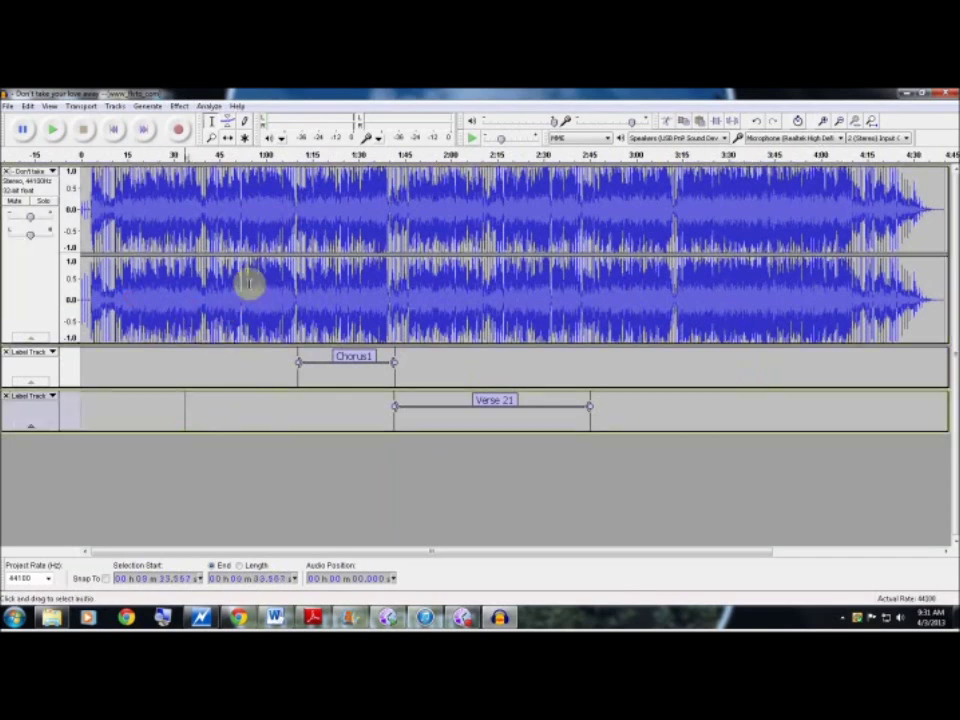
left_click(287, 279)
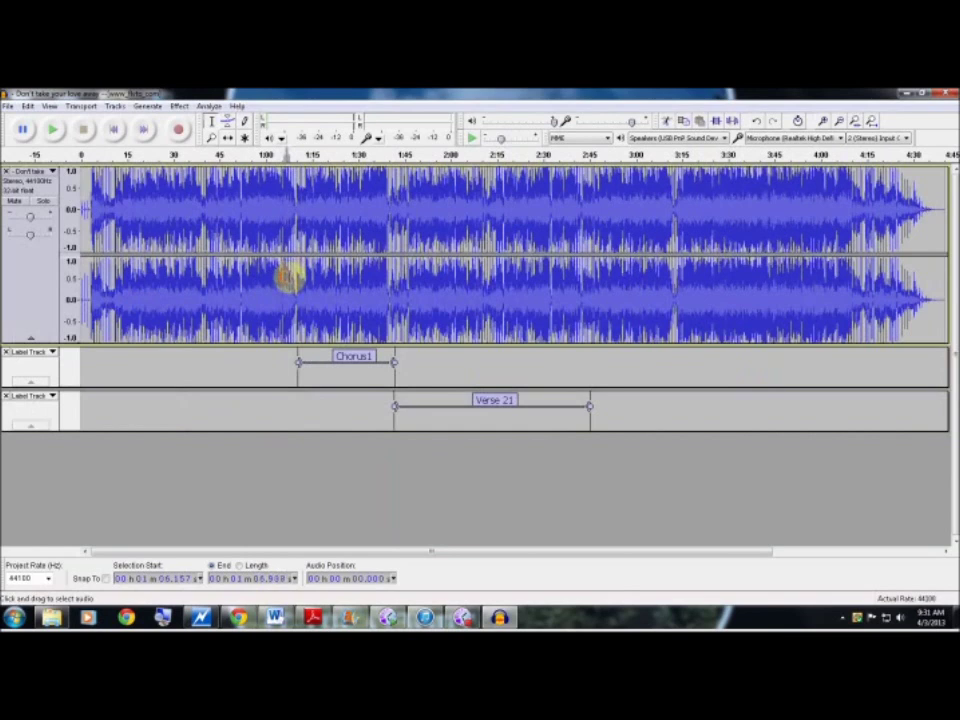
left_click_drag(287, 279, 471, 279)
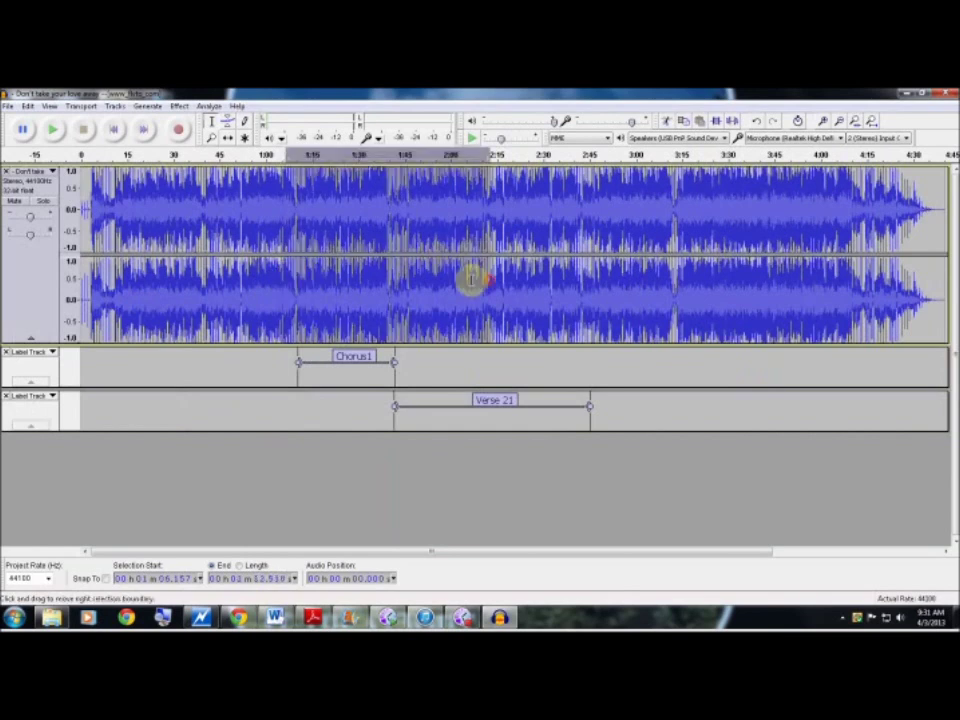
left_click(298, 458)
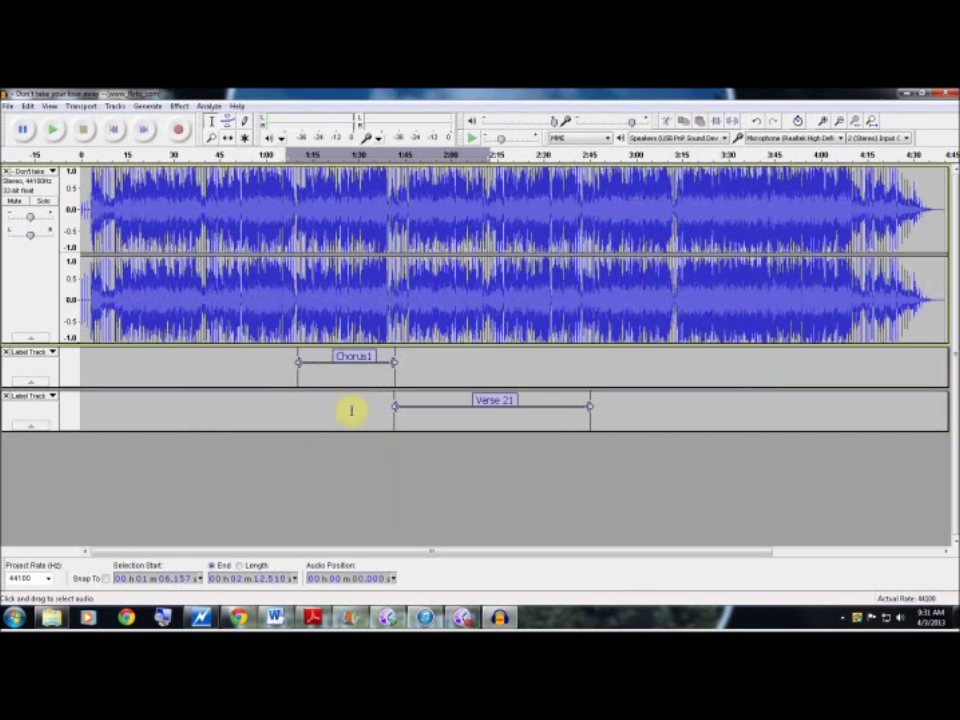
left_click(296, 309)
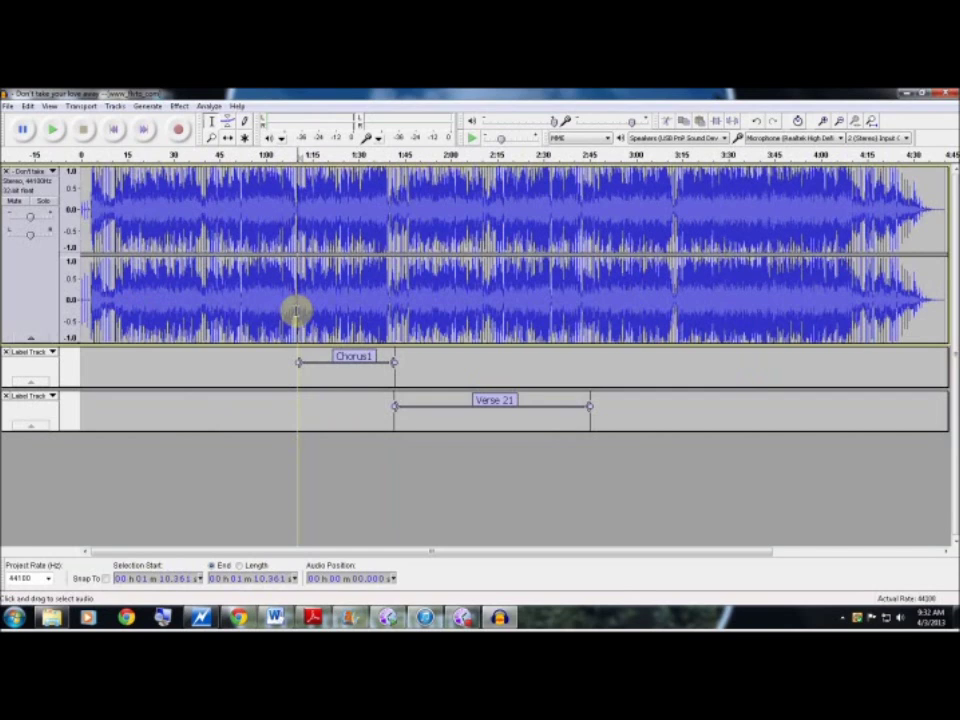
Select the audio under the Chorus1 label, from about 1:10 to 1:42.
left_click_drag(296, 312, 396, 314)
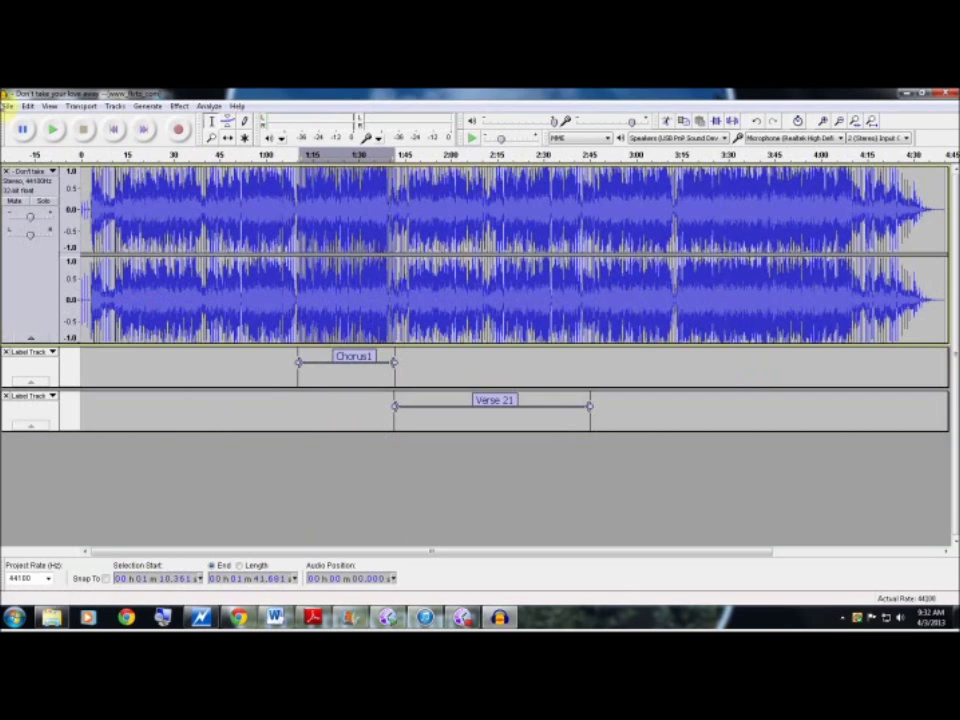
left_click(8, 106)
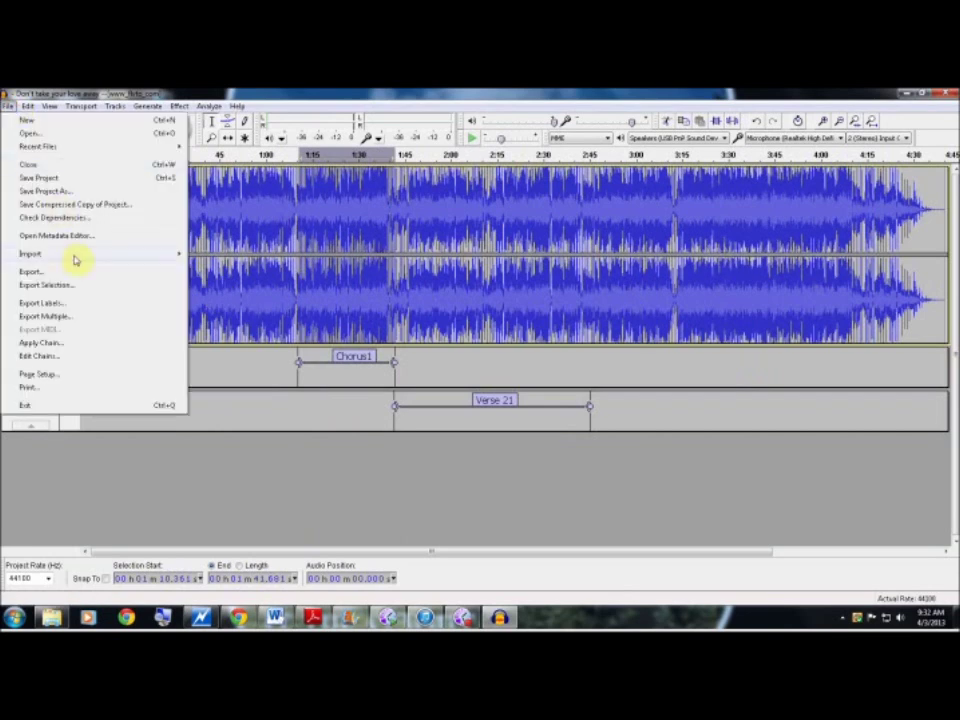
Export the selection as an MP3 named 'Sample 2', accepting the metadata.
mouse_move(75, 260)
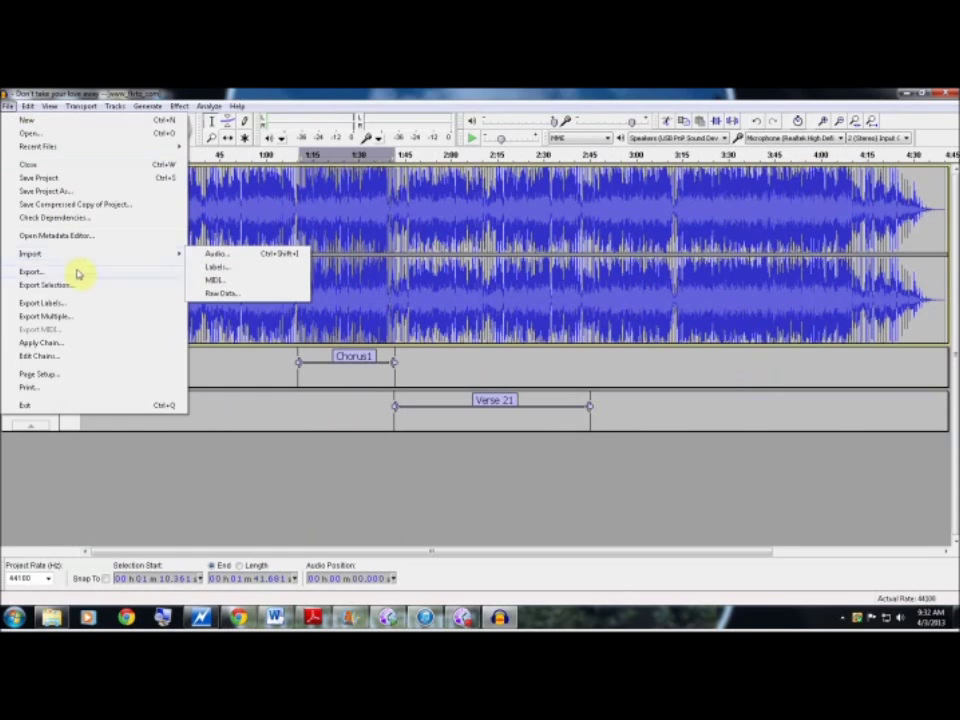
left_click(67, 287)
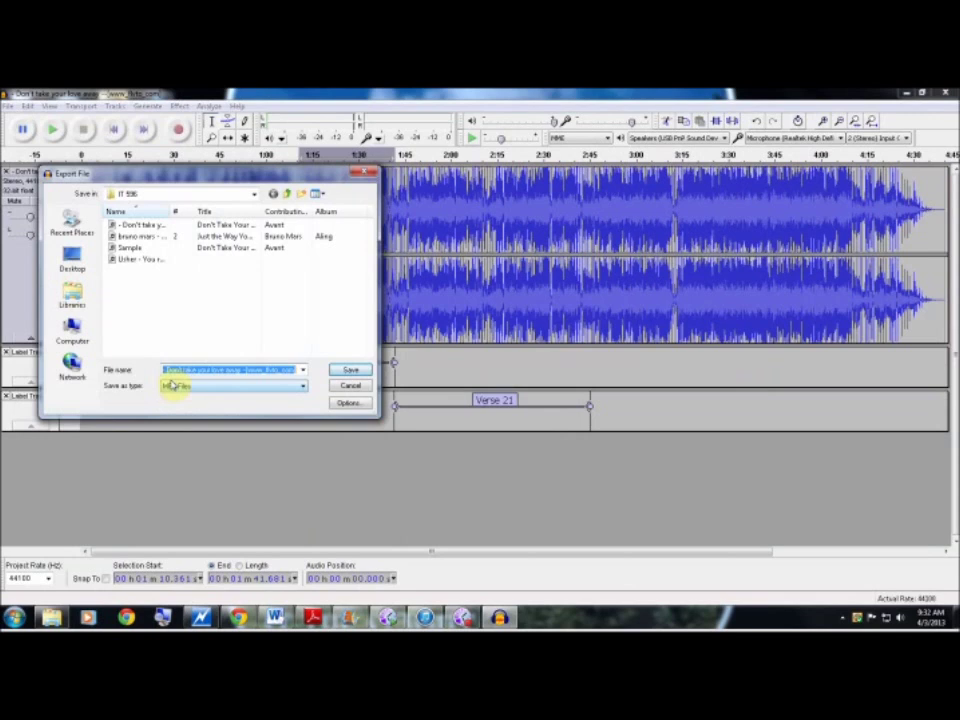
key("BackSpace")
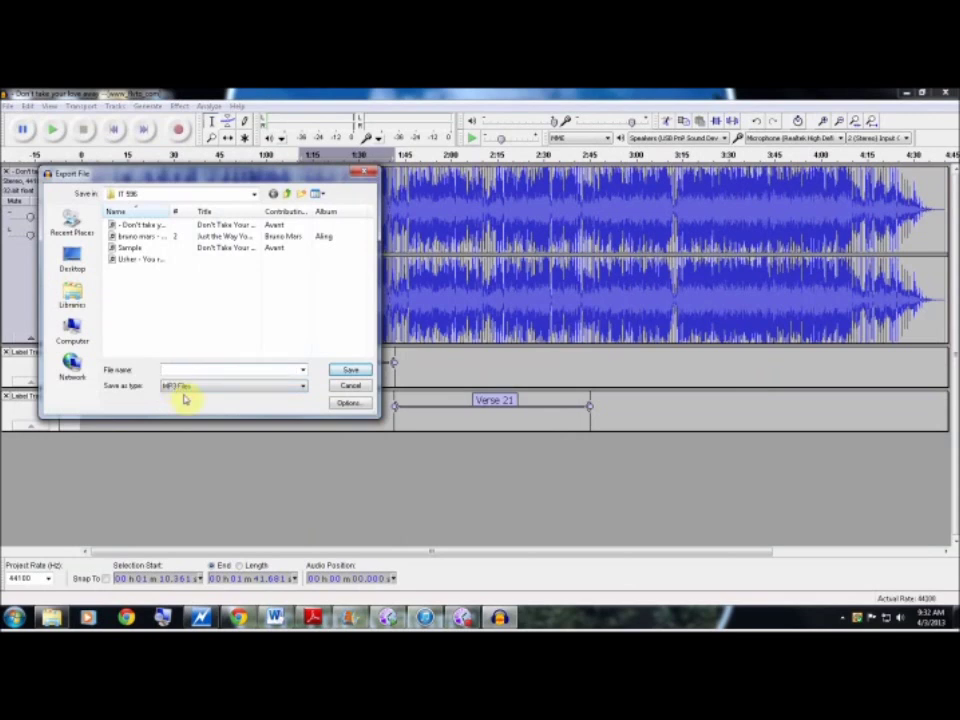
type("Sampl")
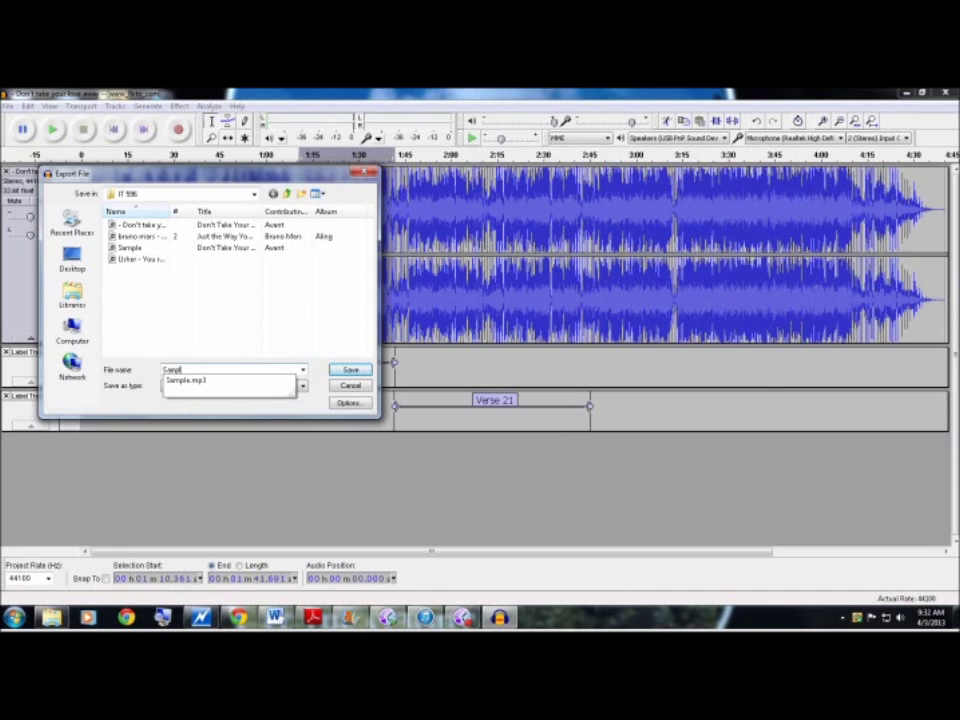
type("e")
left_click(184, 399)
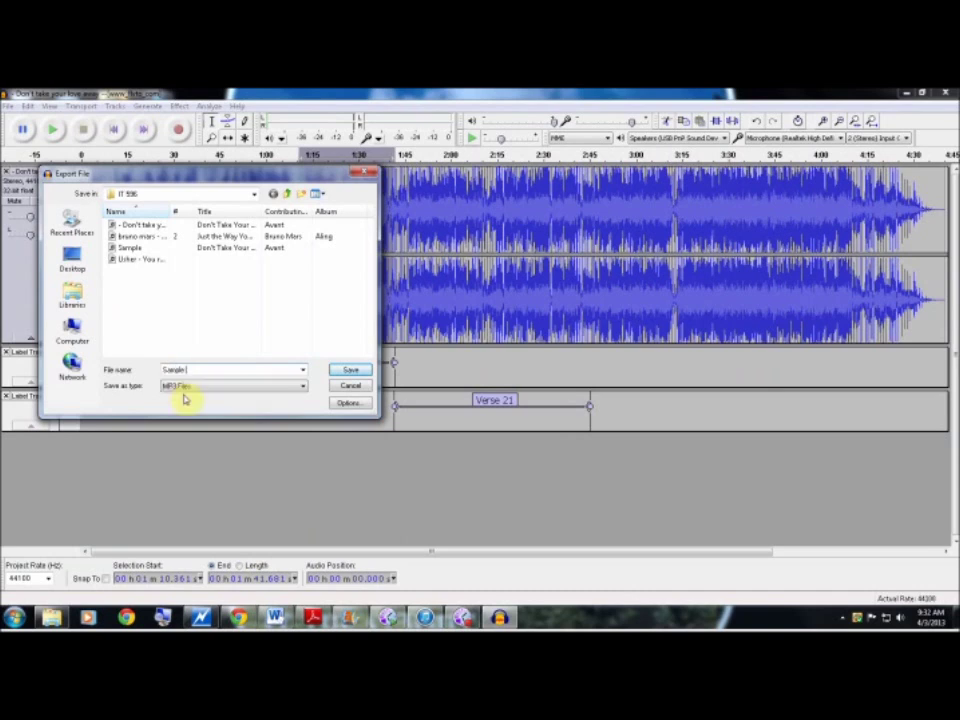
type("2")
left_click(343, 367)
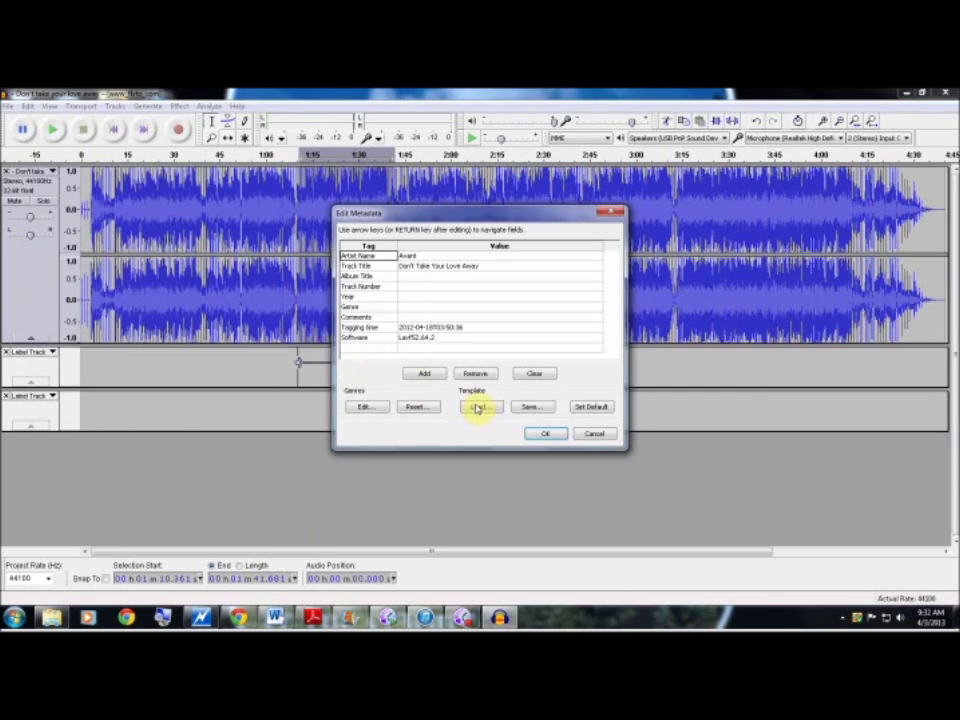
left_click(530, 431)
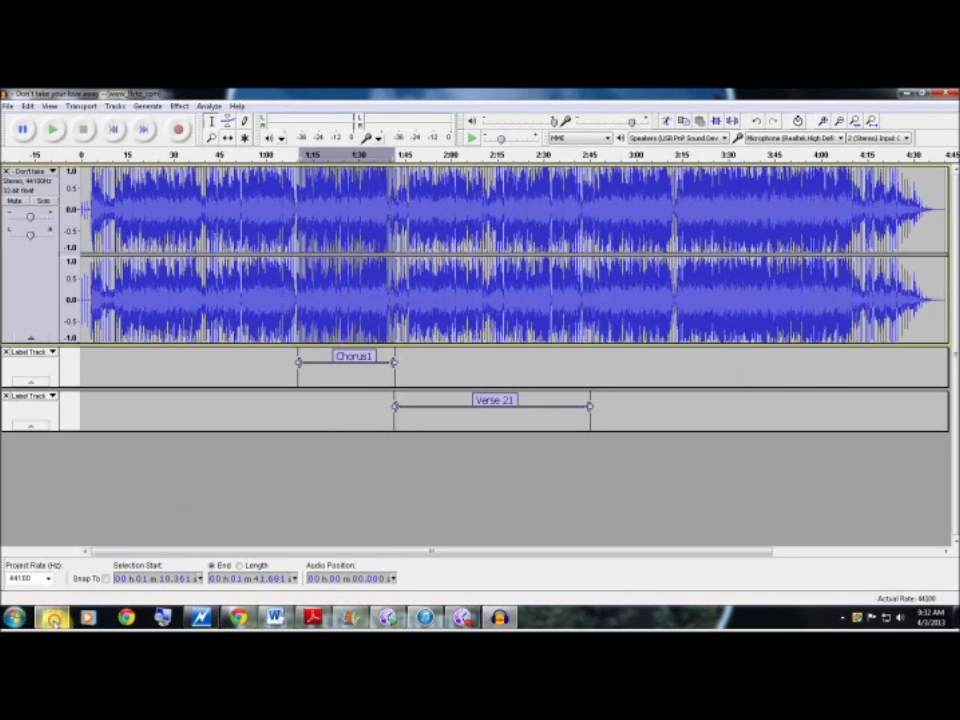
Play the exported Sample MP3 from the IT 596 folder on DAY (F:) in iTunes.
left_click(53, 617)
key("alt+Up")
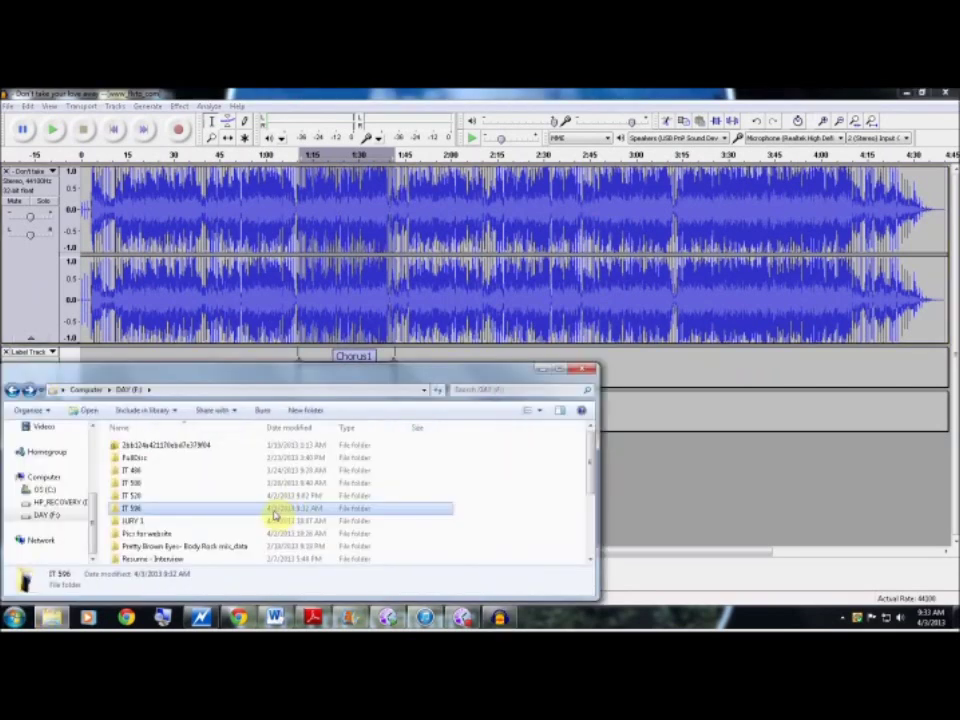
double_click(275, 515)
left_click(345, 528)
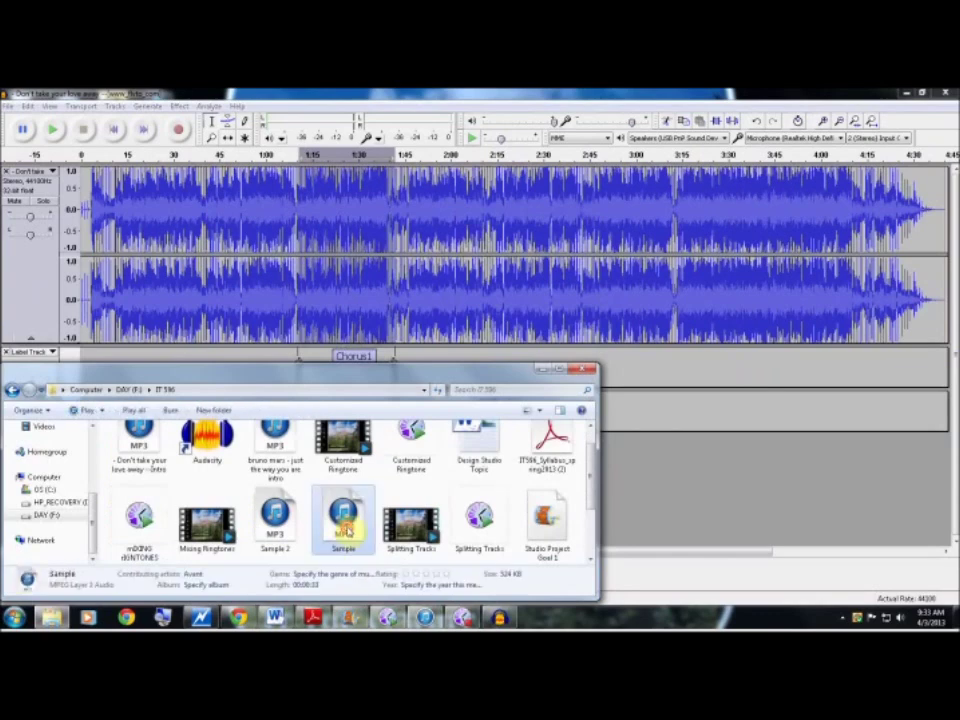
double_click(345, 528)
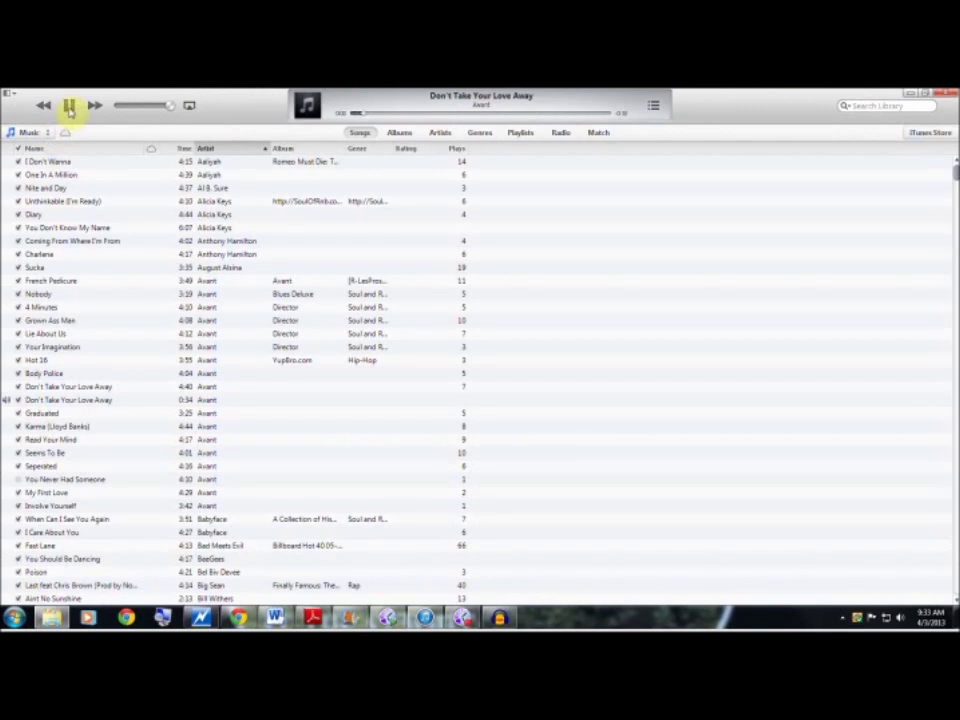
Pause the 0:34 clip in iTunes and minimize the iTunes window.
left_click(69, 106)
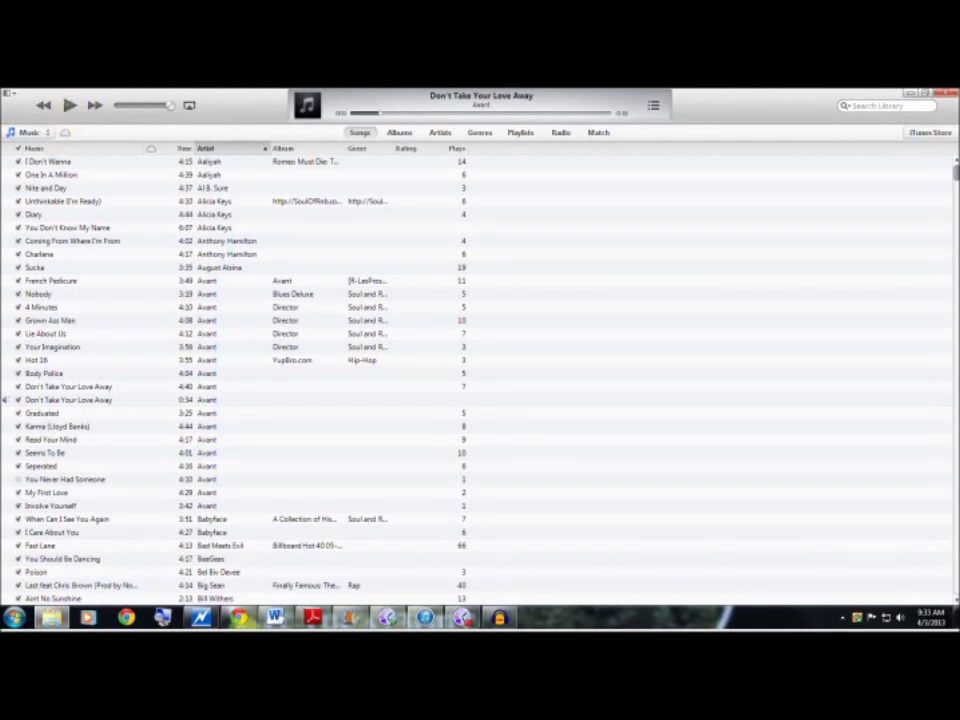
left_click(858, 100)
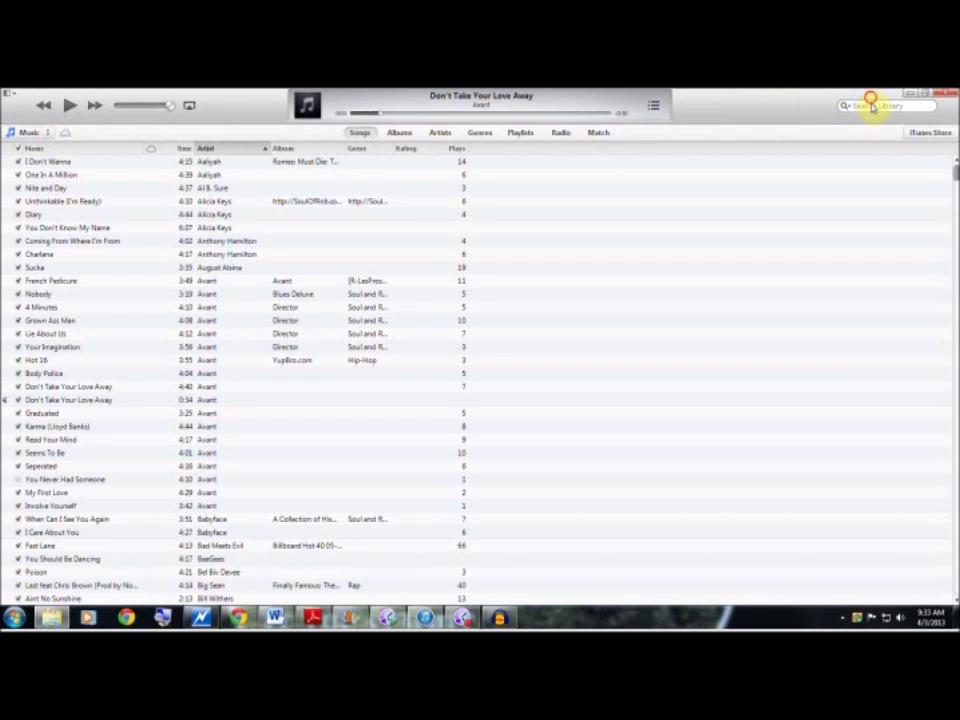
left_click(907, 92)
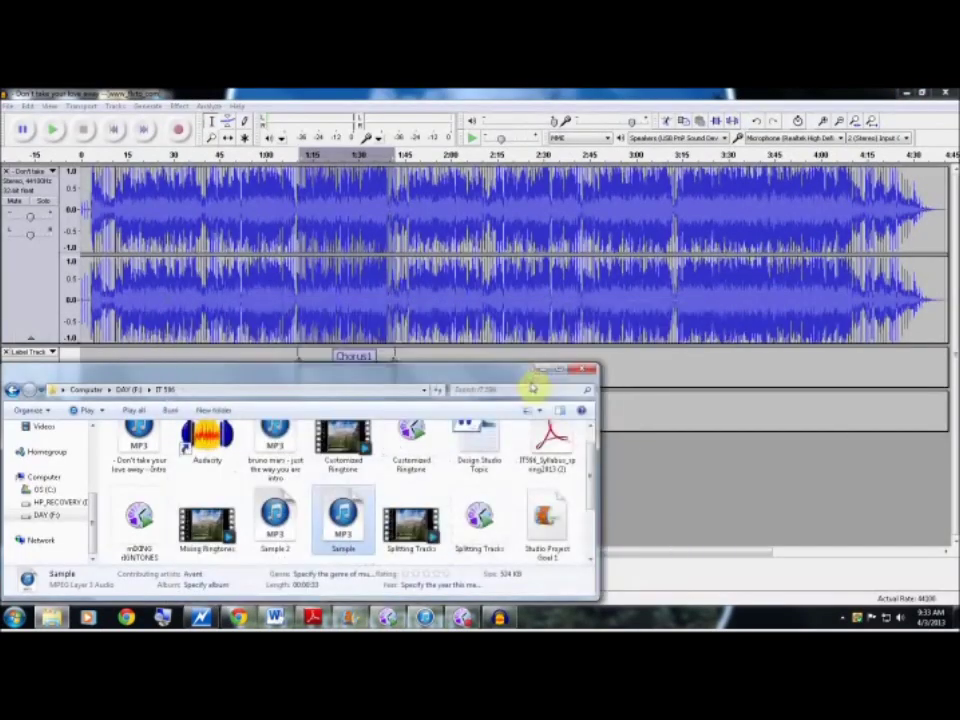
Bring the Audacity song project with the Chorus1 and Verse 21 labels back in front of Explorer.
left_click(534, 370)
left_click(411, 360)
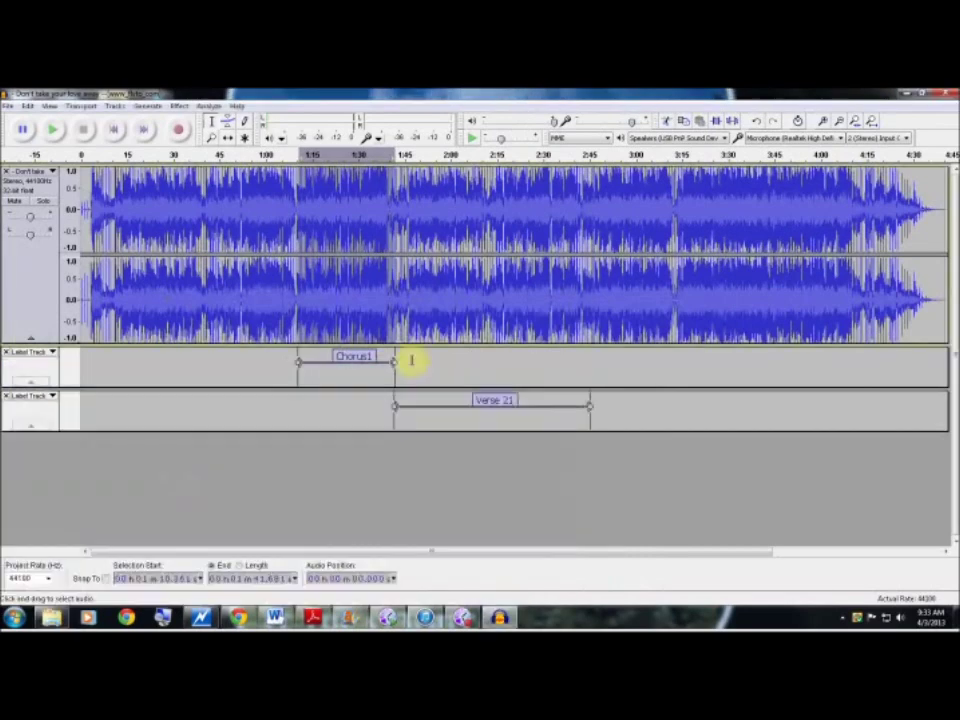
left_click(9, 106)
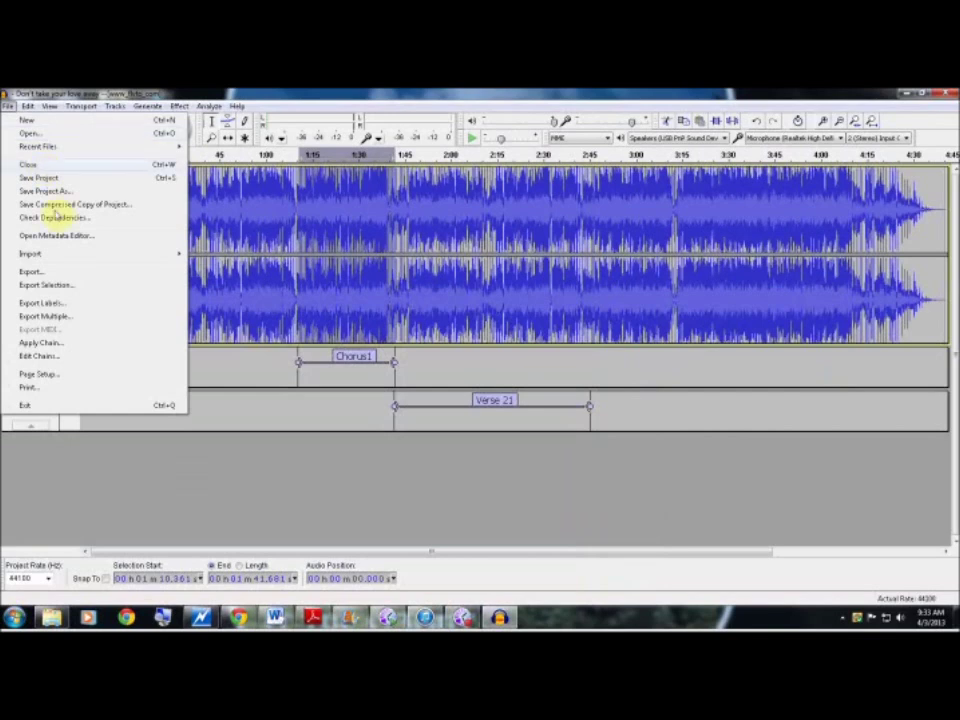
Abandon the export and import the 04_ Kem MP3 from Downloads as a new track.
left_click(33, 273)
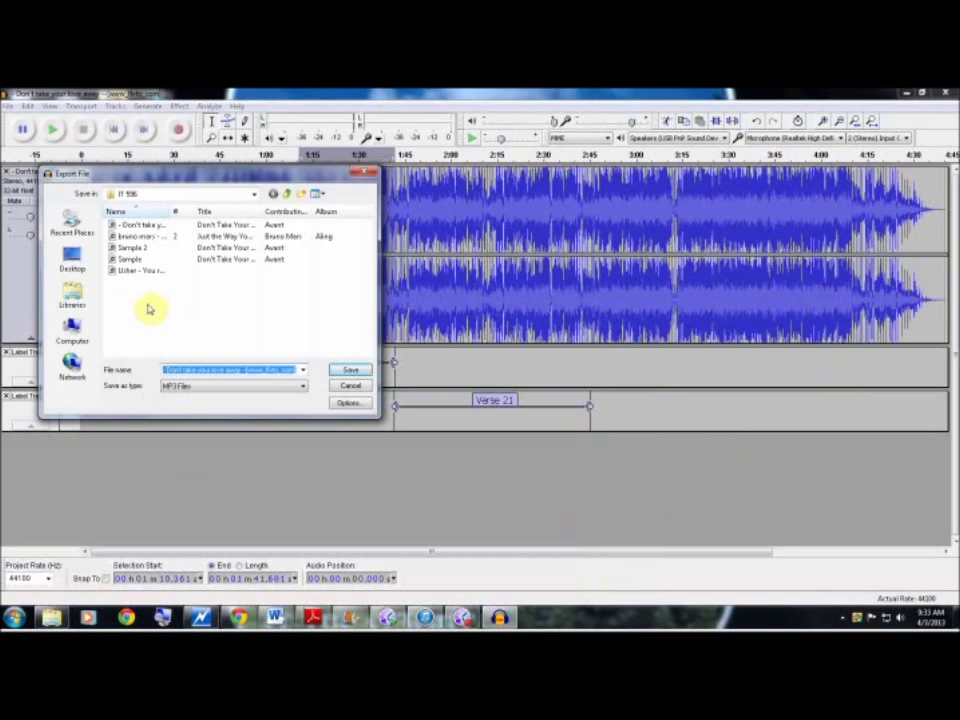
key("Escape")
left_click(8, 106)
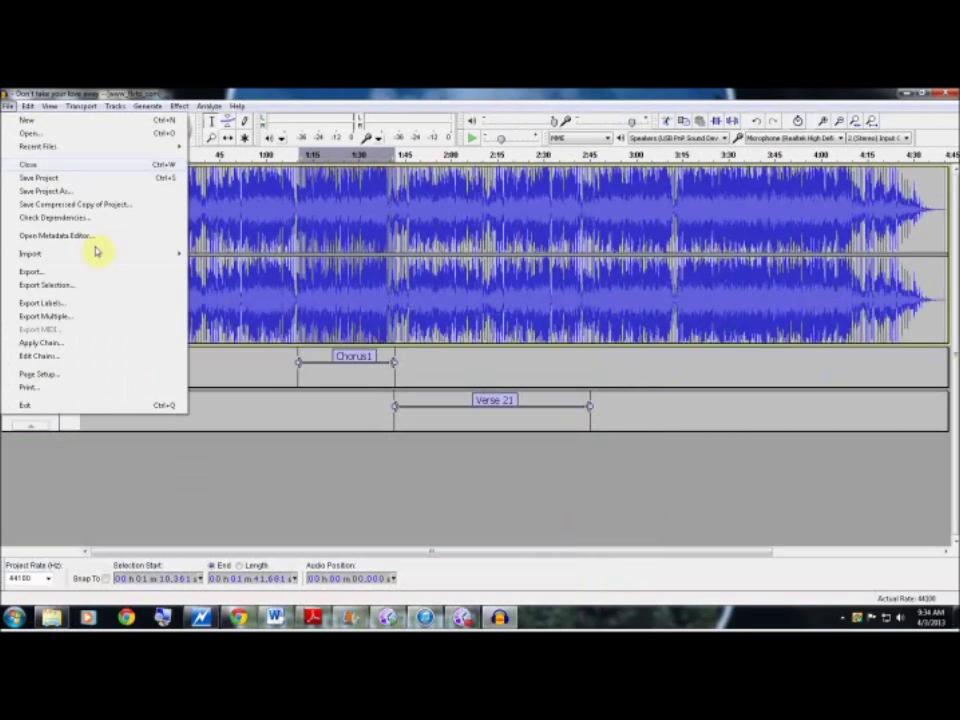
mouse_move(182, 255)
left_click(214, 257)
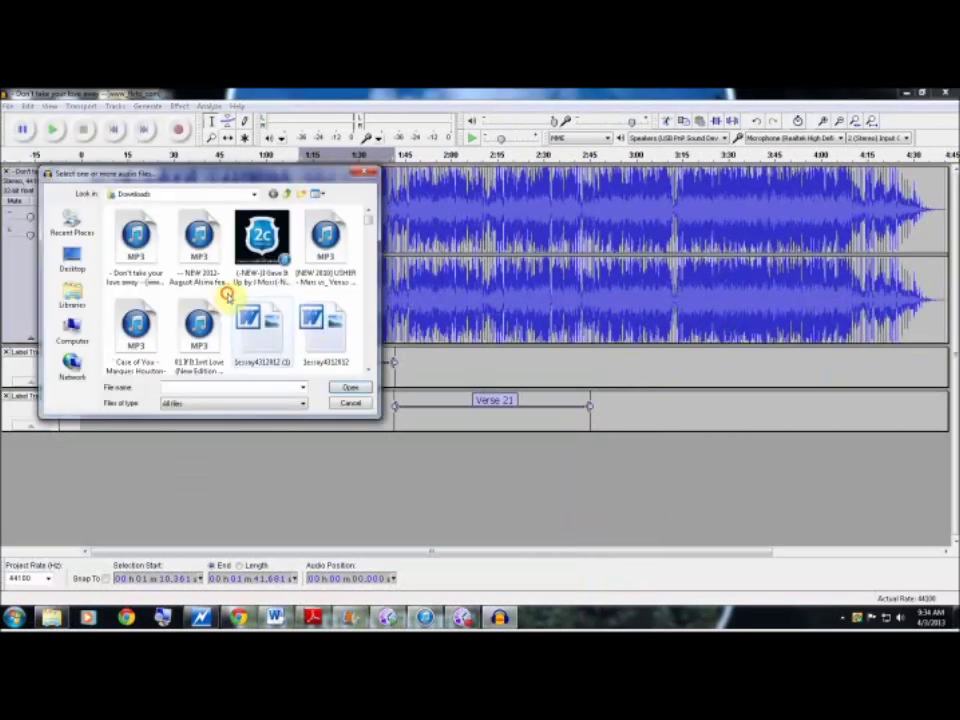
scroll(229, 297, "down", 3)
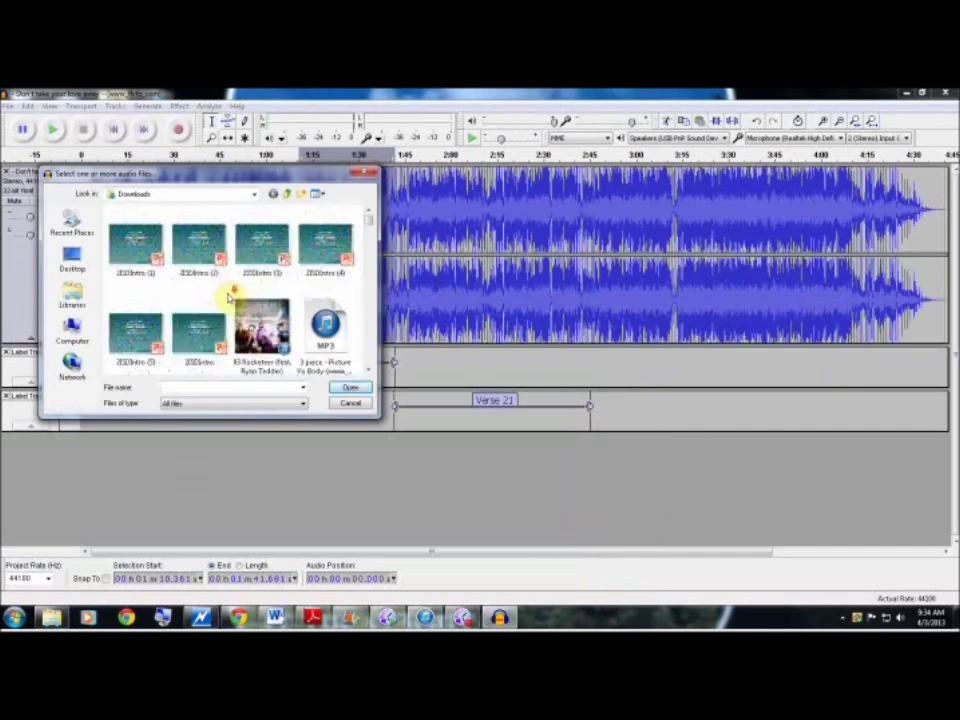
scroll(229, 297, "down", 3)
left_click(201, 252)
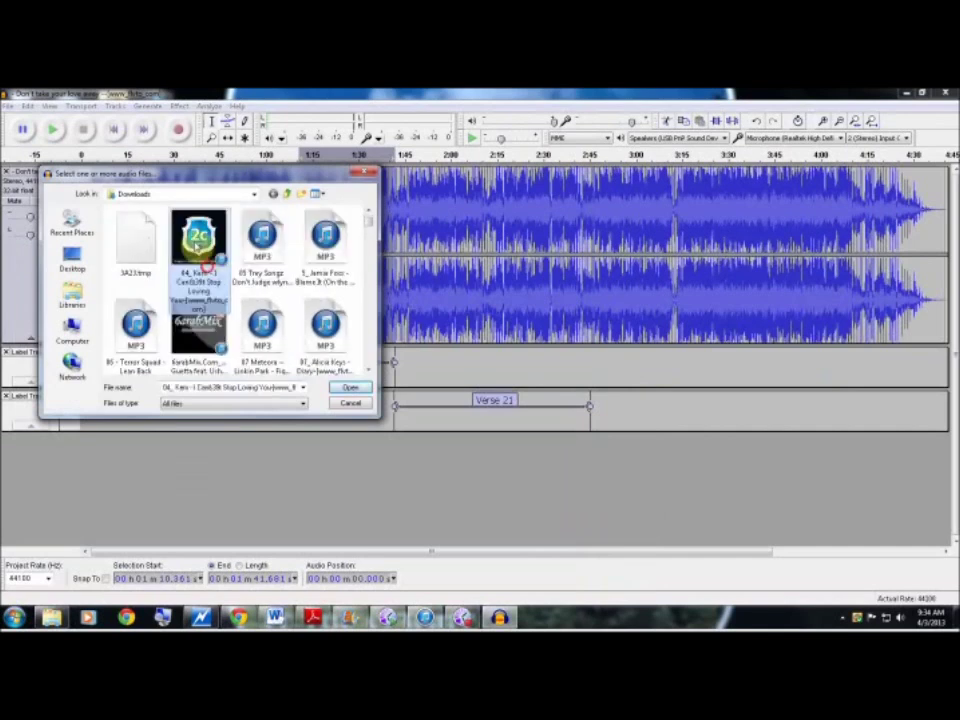
double_click(197, 238)
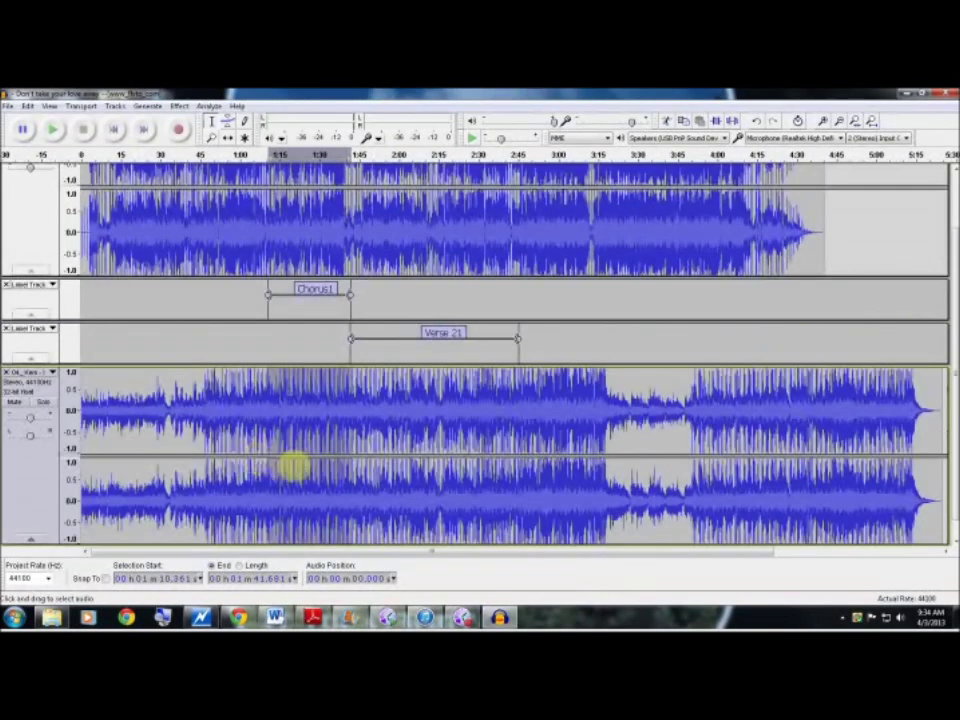
Time-shift the imported 'I Can't Stop Loving You' clip right so it starts near 4:26.
double_click(219, 444)
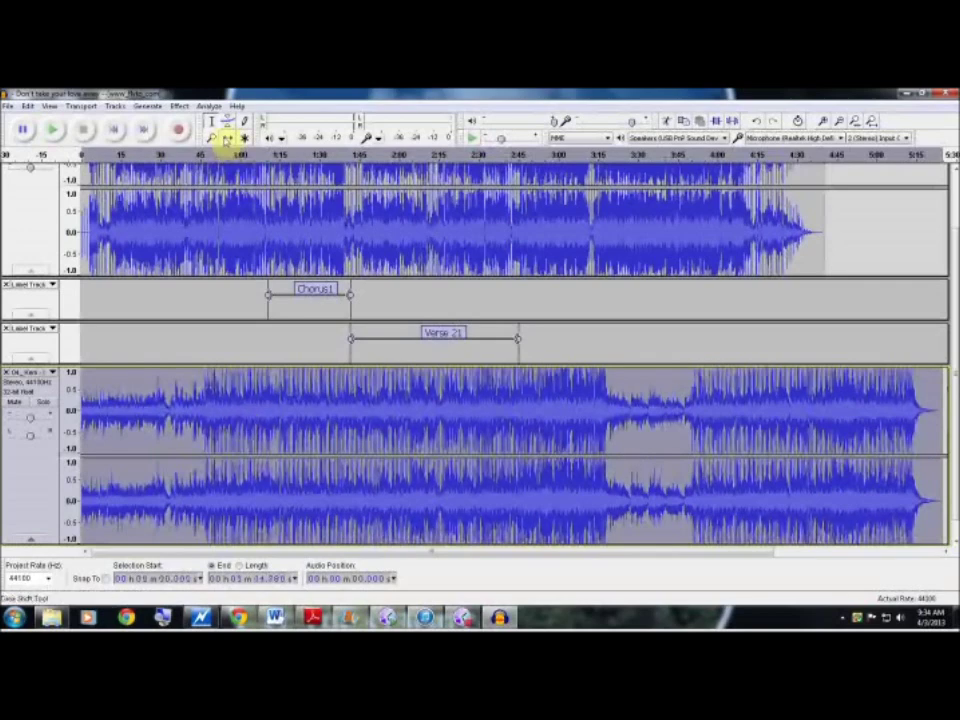
left_click(225, 139)
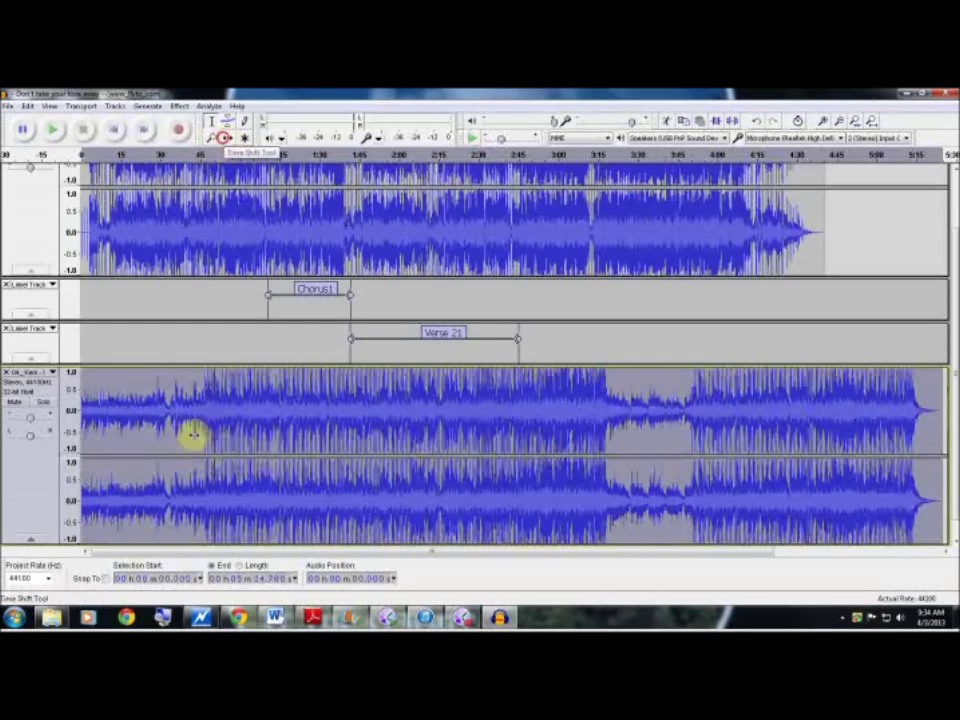
left_click(196, 411)
left_click_drag(311, 411, 835, 400)
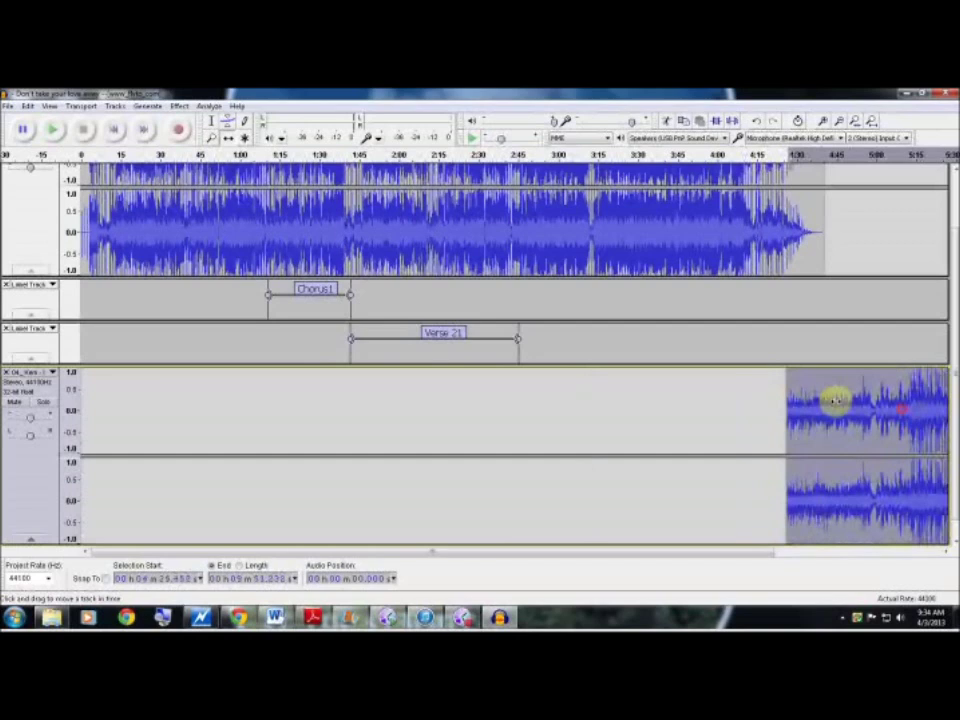
left_click(354, 244)
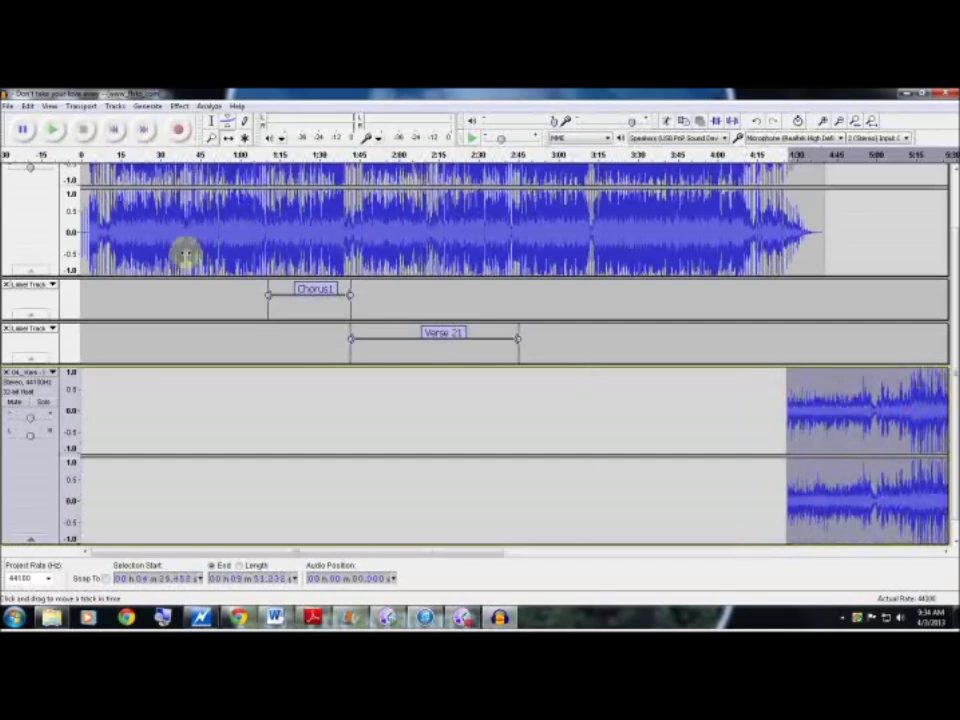
left_click(213, 128)
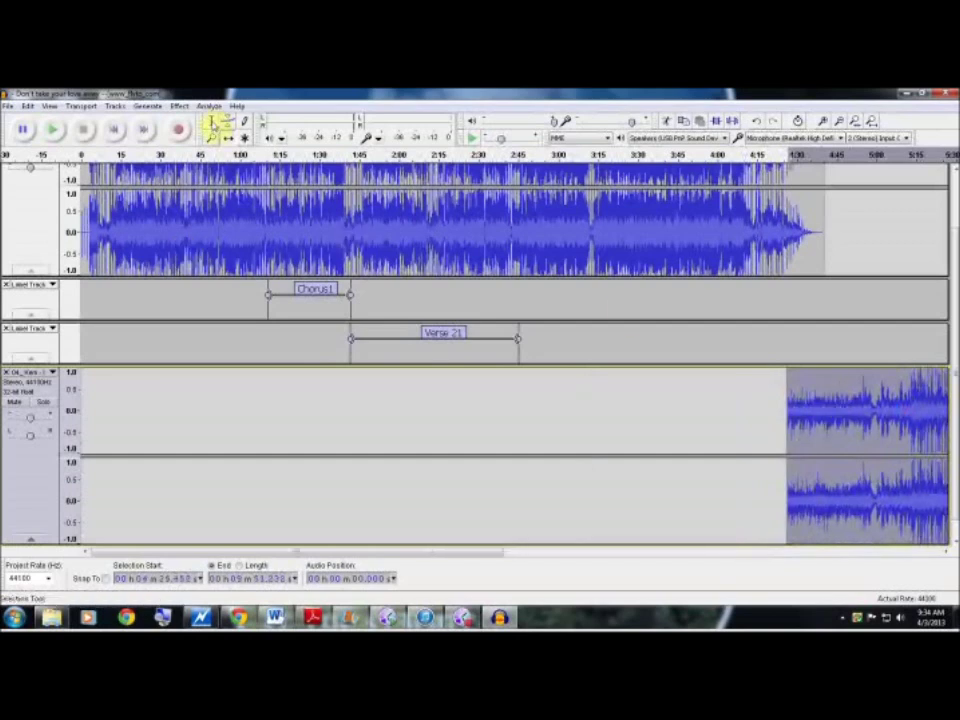
left_click(212, 122)
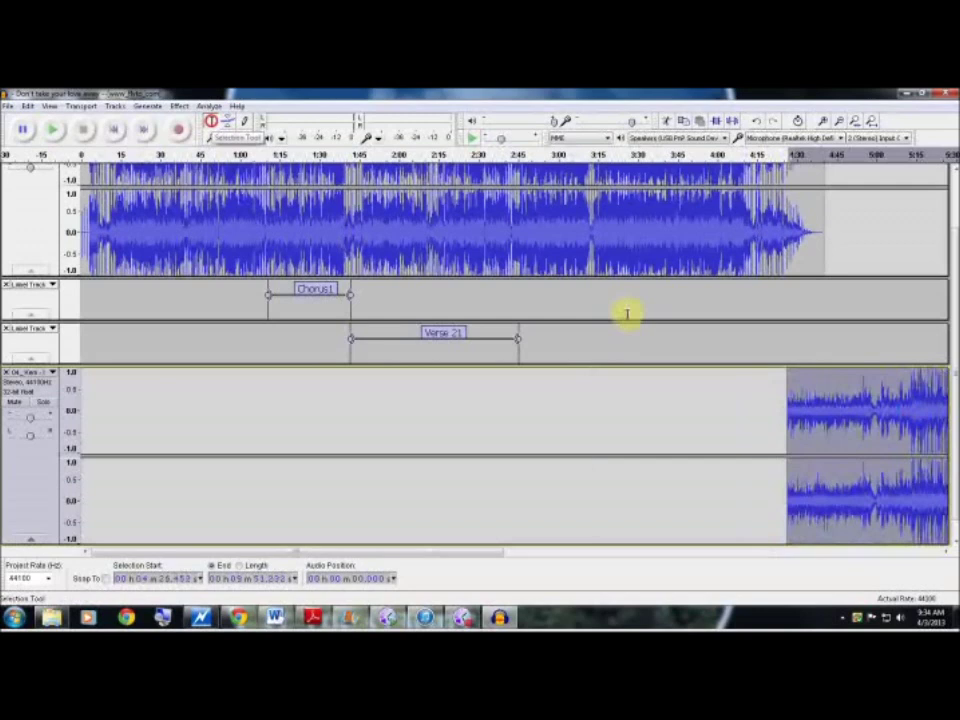
left_click(728, 263)
left_click_drag(728, 263, 716, 365)
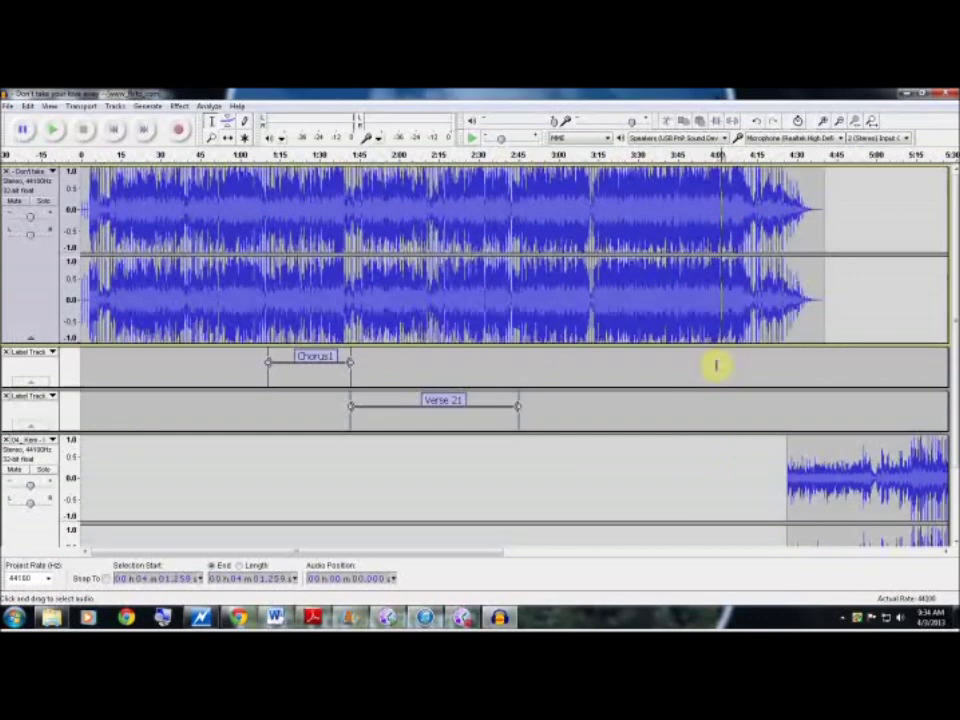
key("space")
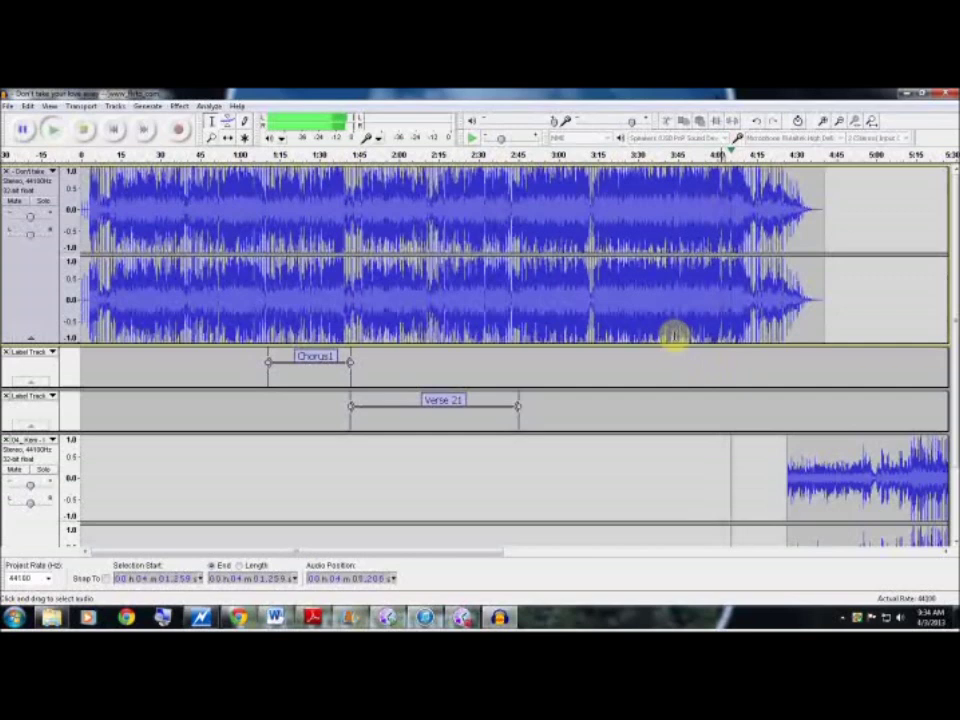
left_click(673, 336)
left_click(775, 314)
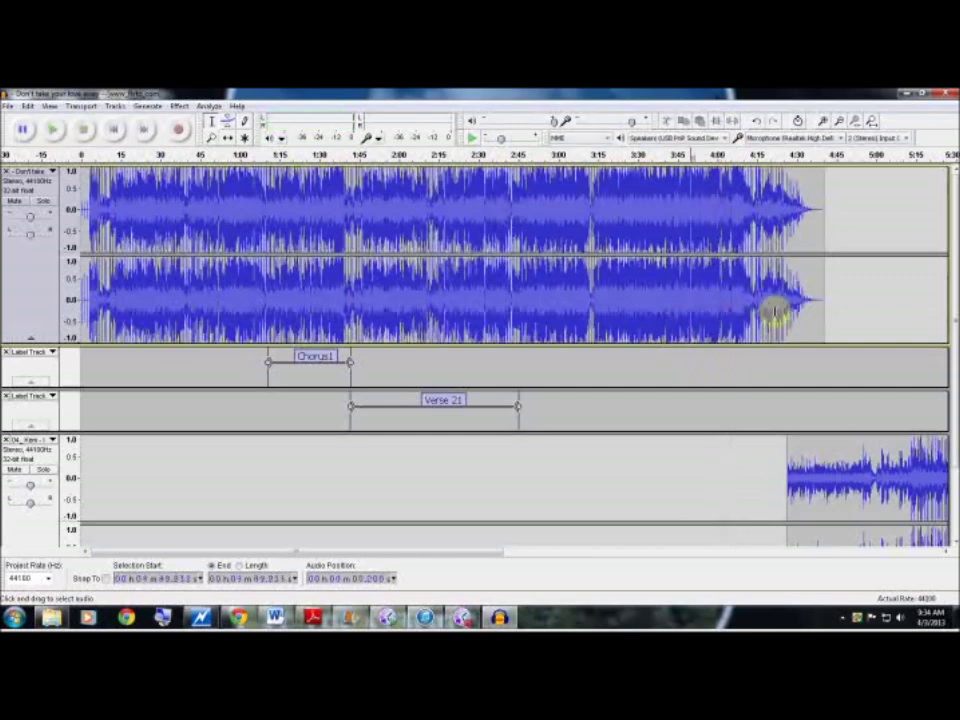
key("space")
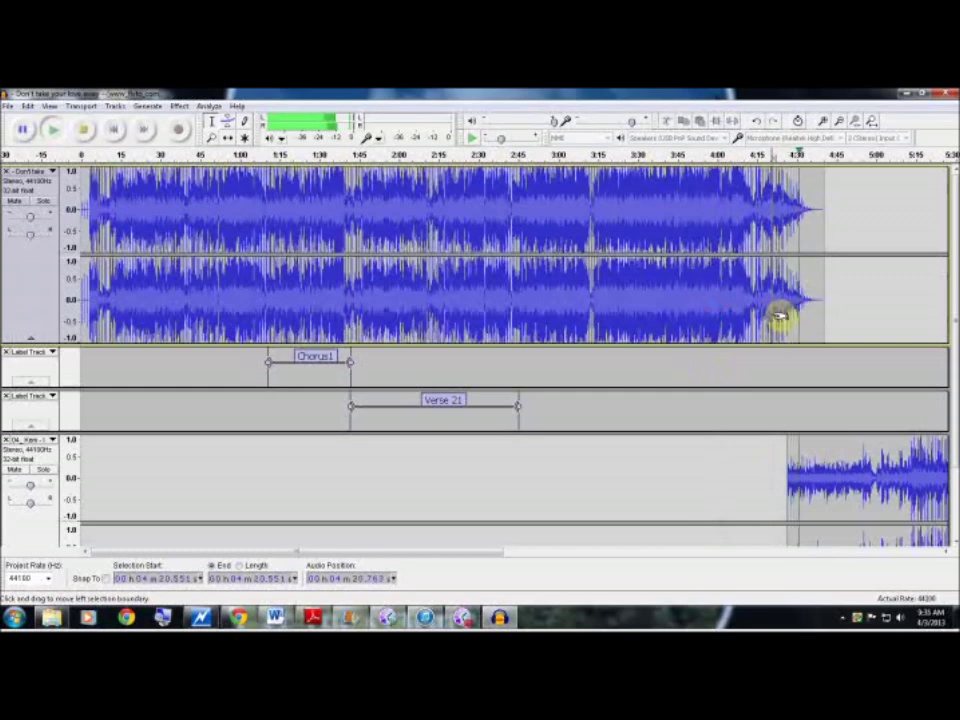
key("space")
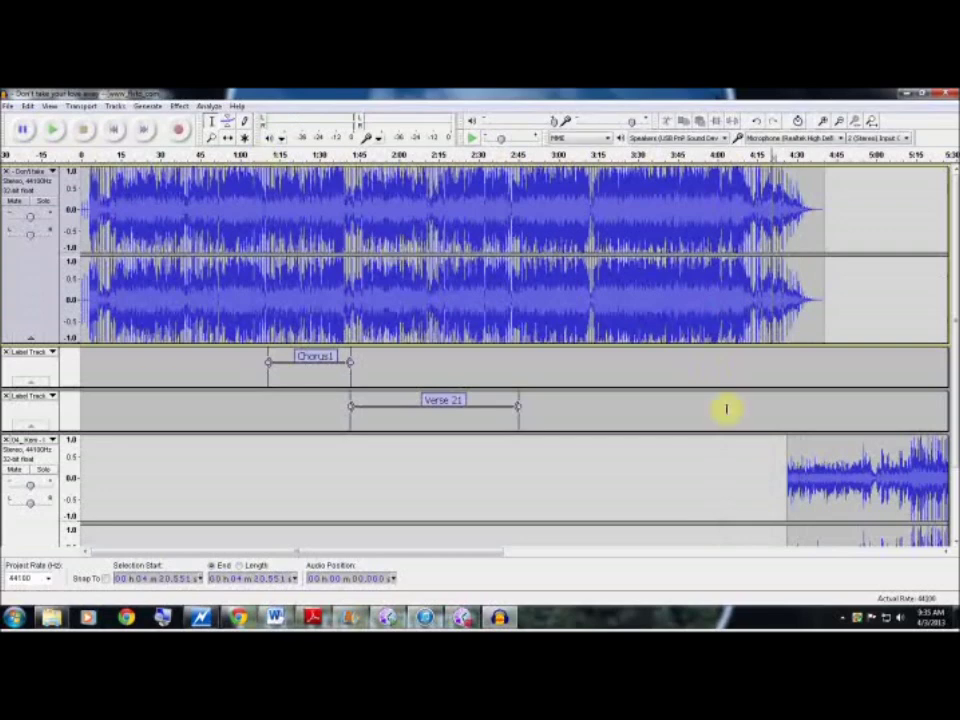
double_click(830, 476)
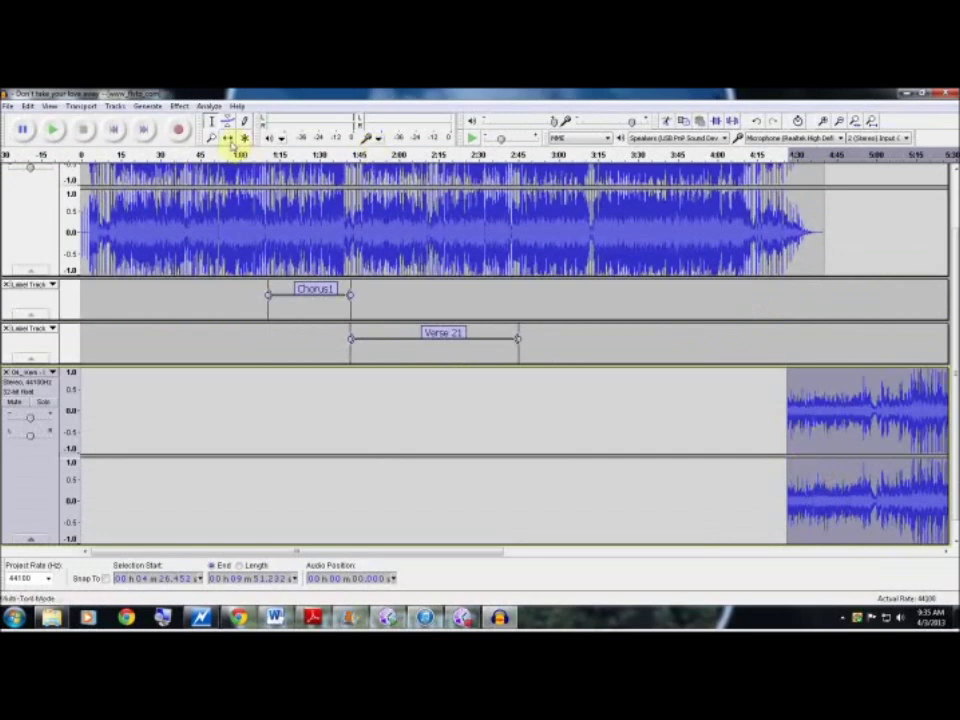
Nudge the second song's clip to about 4:28 and play the transition from 4:19.
left_click(230, 139)
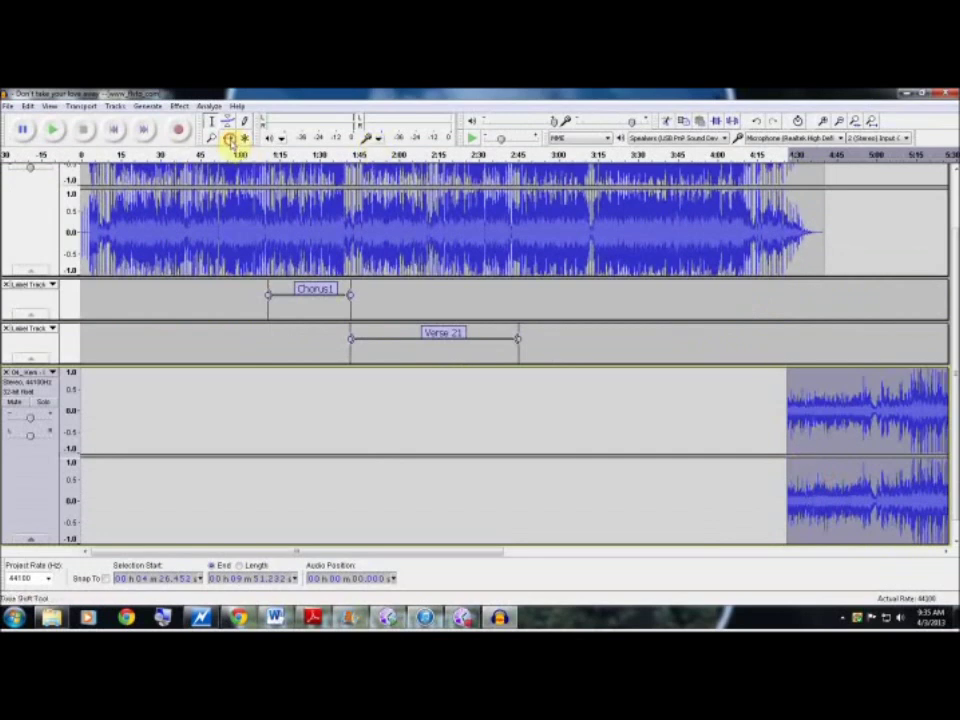
left_click(810, 433)
left_click_drag(810, 433, 816, 433)
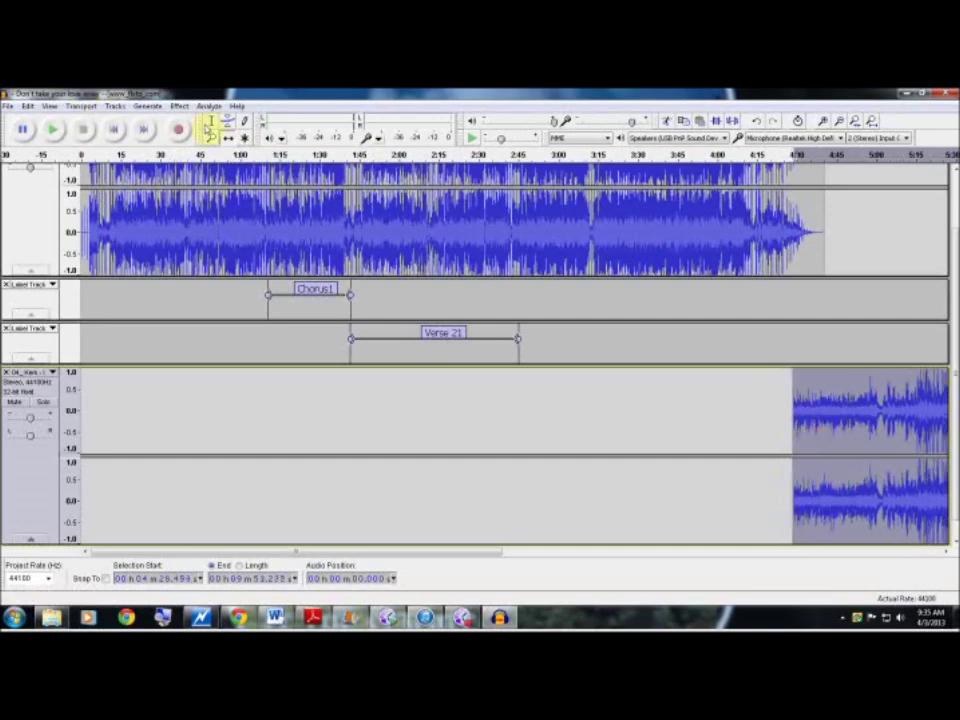
left_click(207, 120)
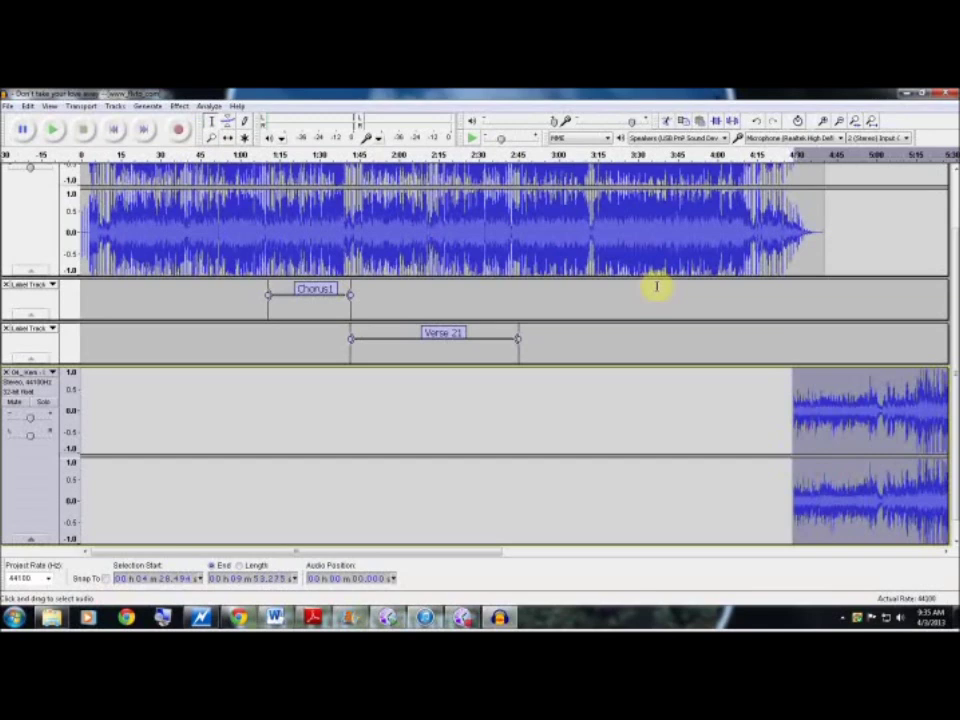
left_click(769, 265)
key("space")
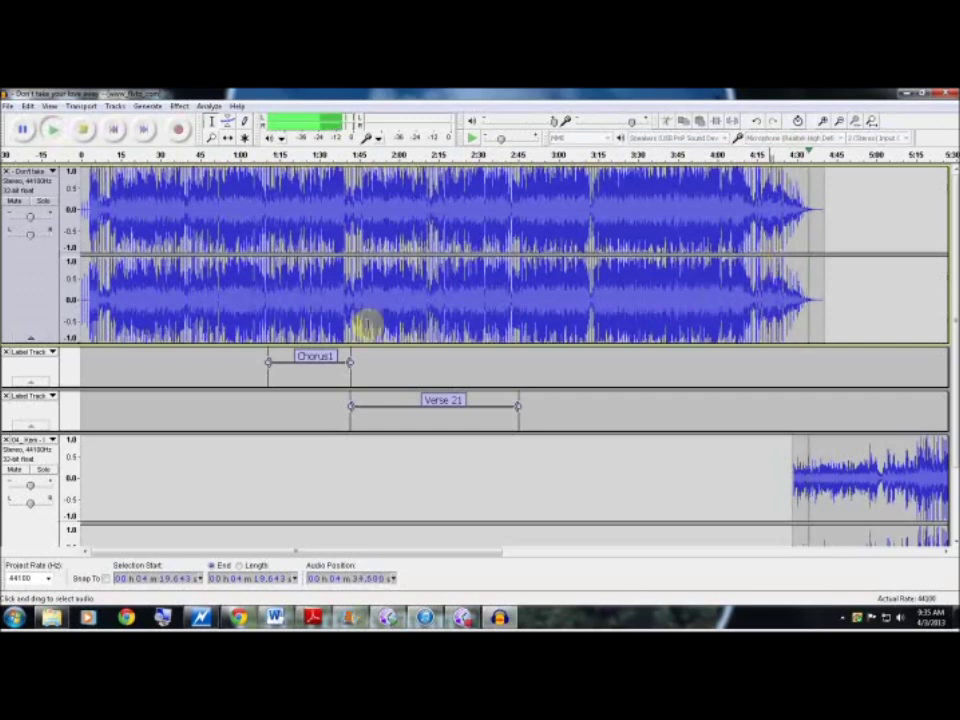
key("space")
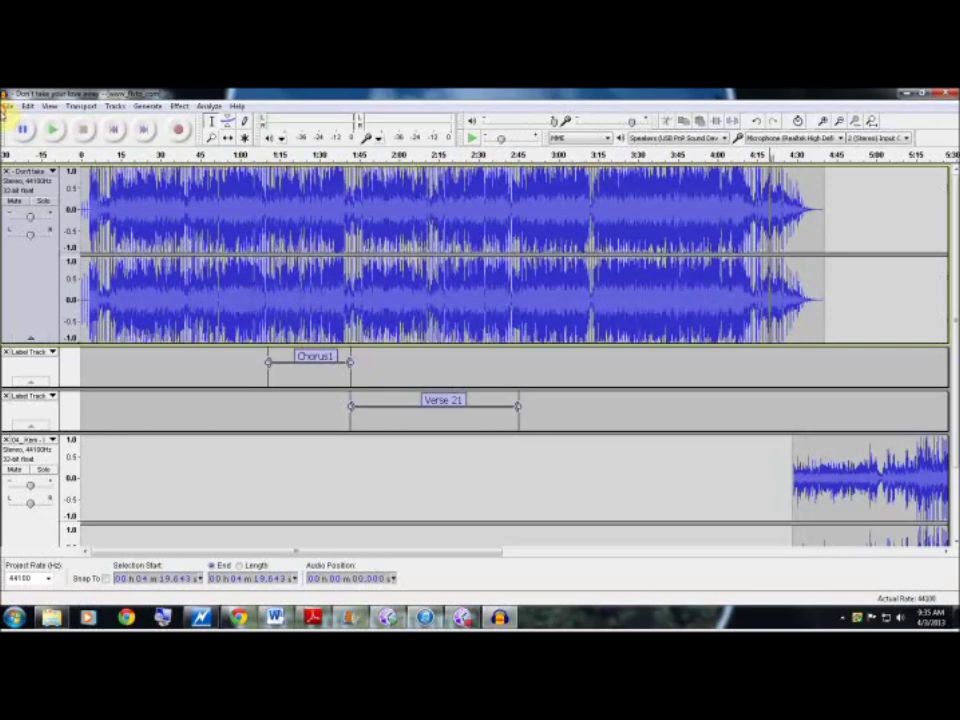
left_click(7, 106)
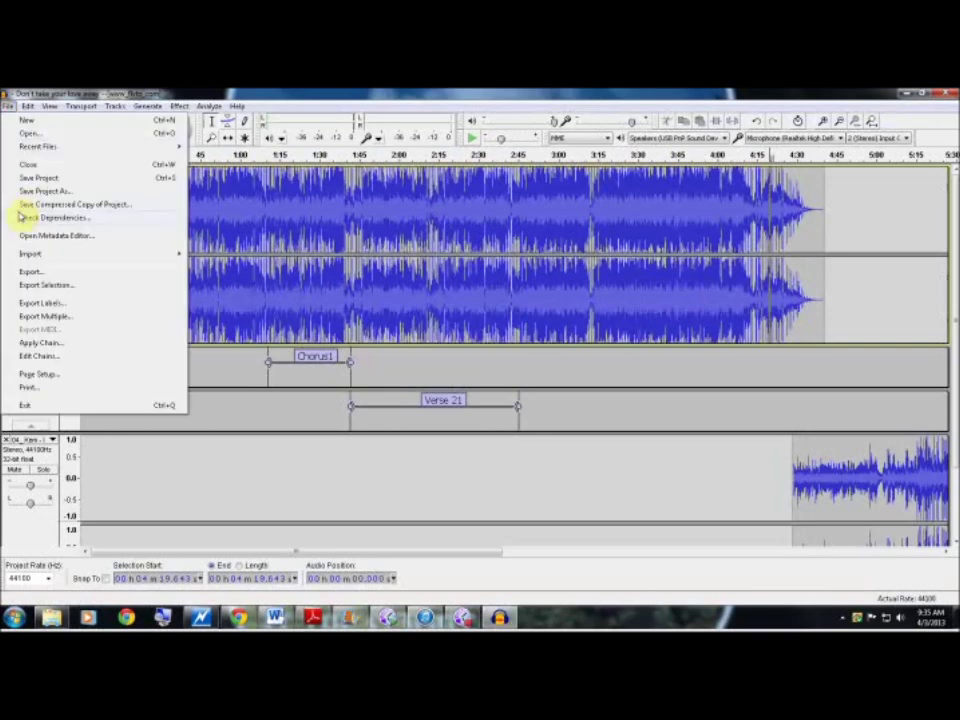
Cancel the export and close the project without saving changes.
left_click(32, 271)
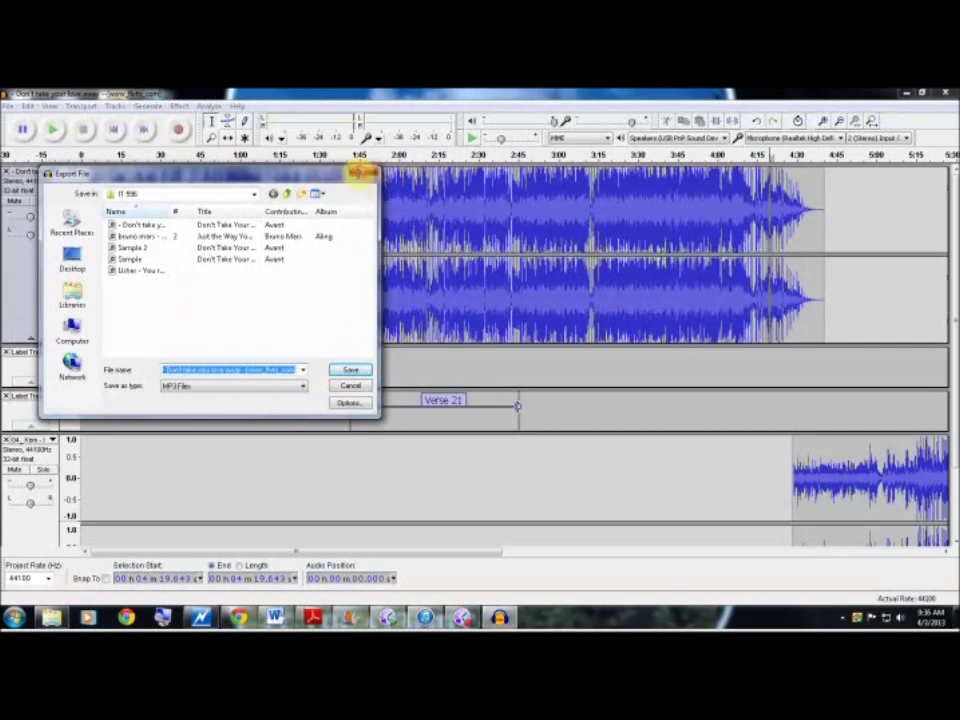
left_click(360, 172)
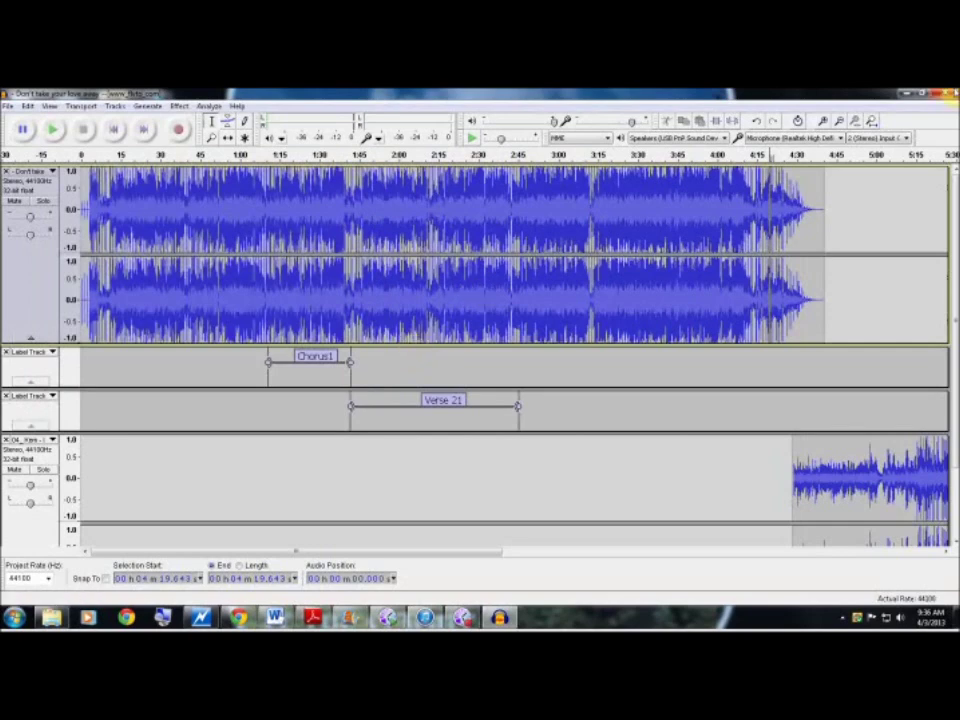
key("ctrl+w")
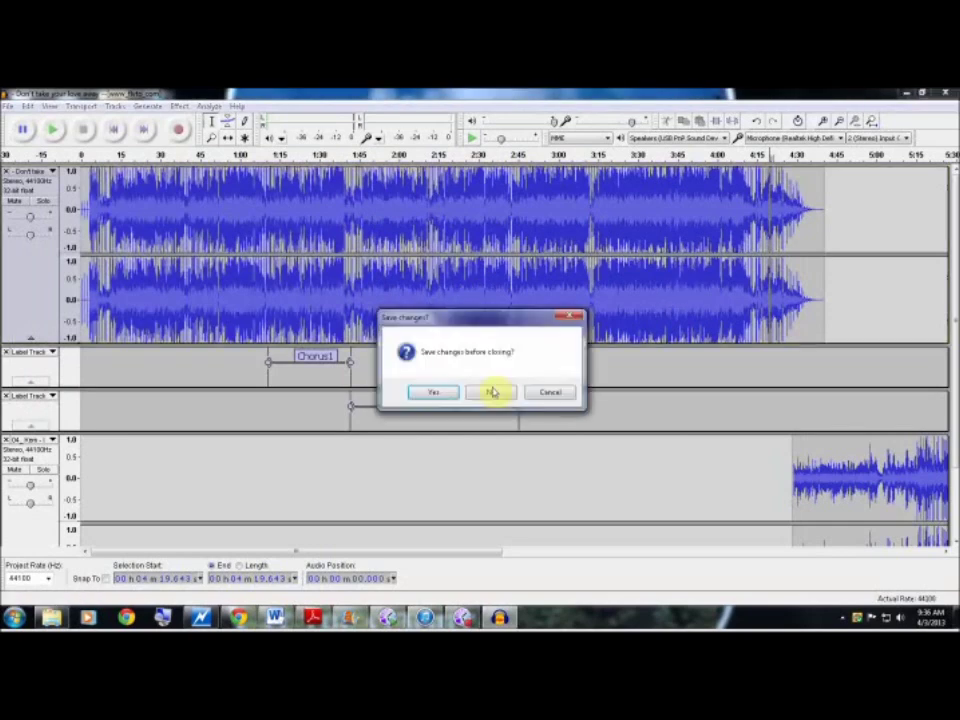
left_click(492, 392)
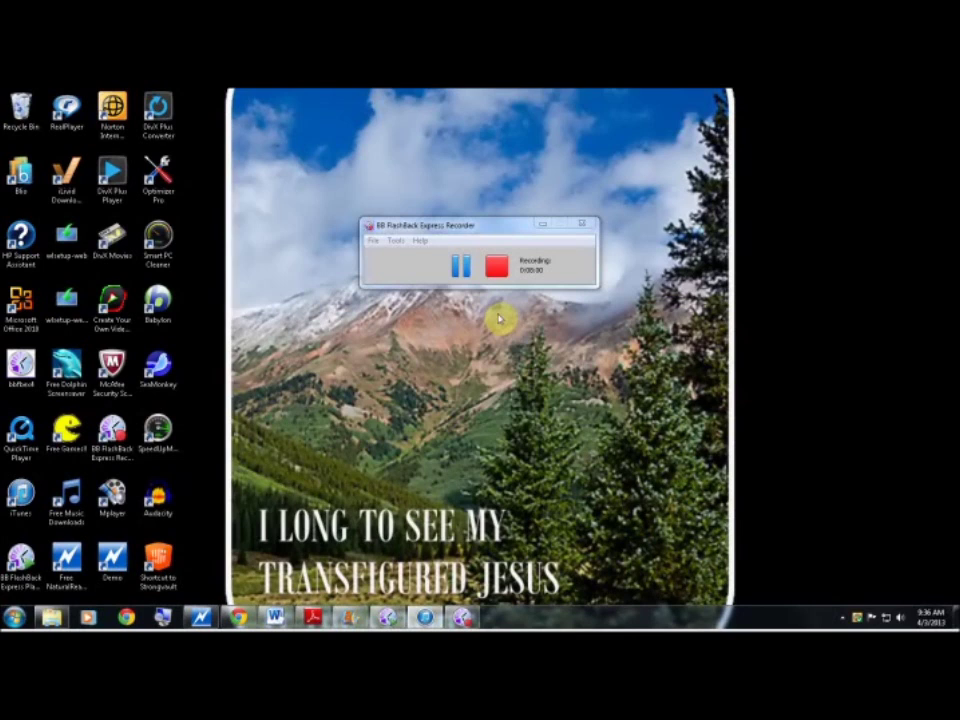